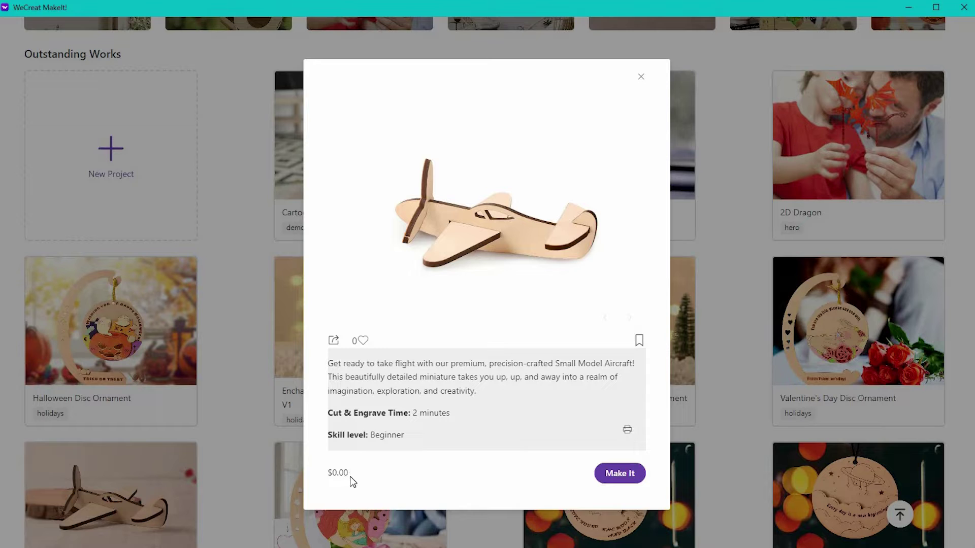
# - Close the model aircraft details, show the Demo category designs, and view the details of the Cartoon Dog Pattern
pyautogui.click(641, 77)
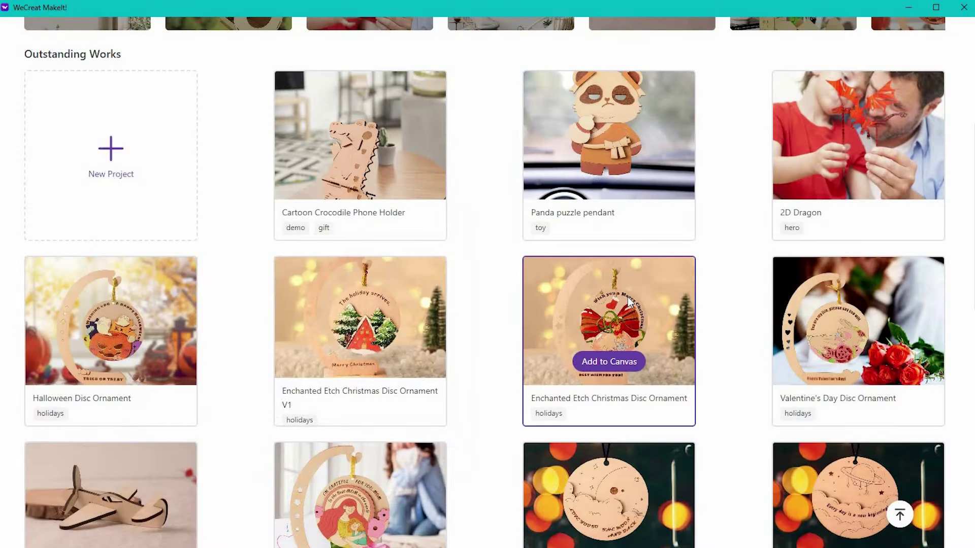
pyautogui.scroll(5, 634, 279)
pyautogui.click(648, 255)
pyautogui.scroll(-5, 685, 394)
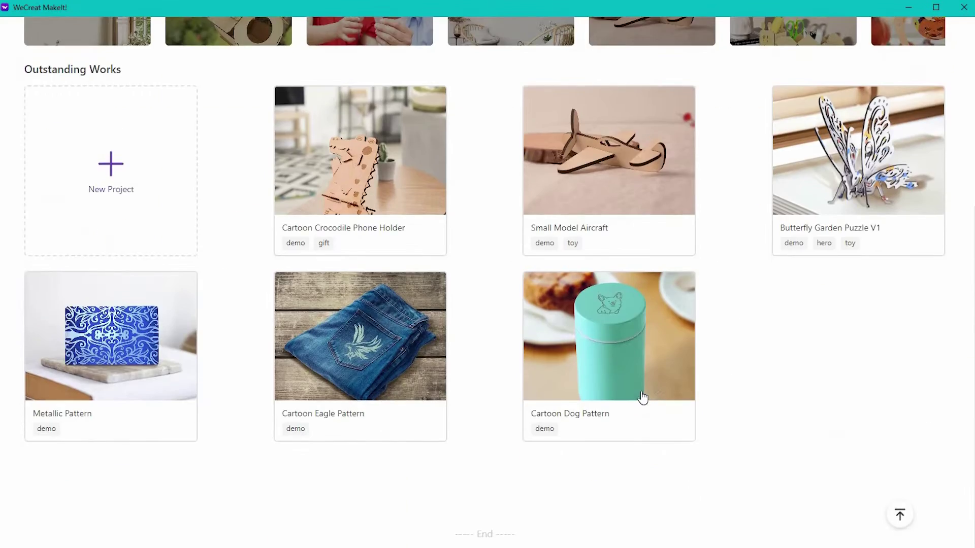
pyautogui.click(641, 391)
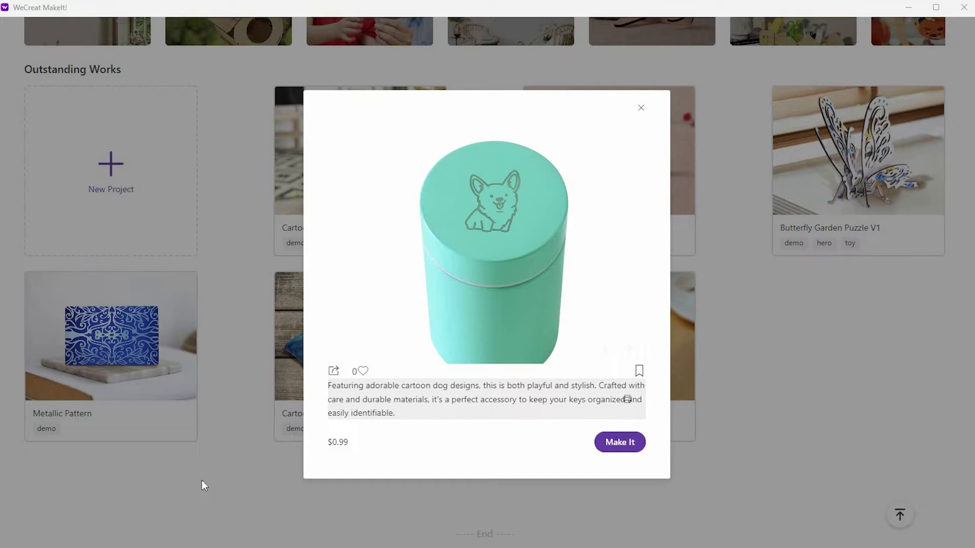
pyautogui.click(640, 107)
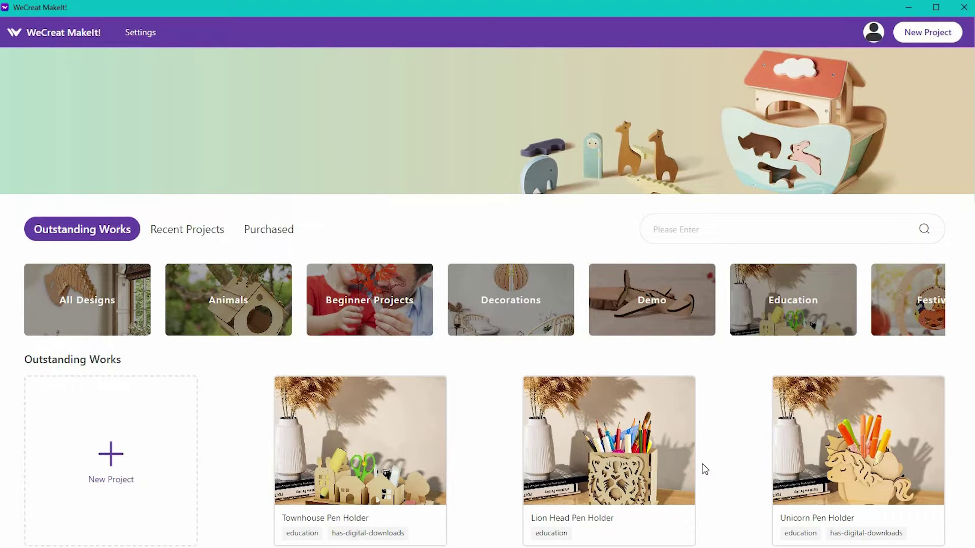
# - Create a new project and review the application's general, device and version settings
pyautogui.click(939, 33)
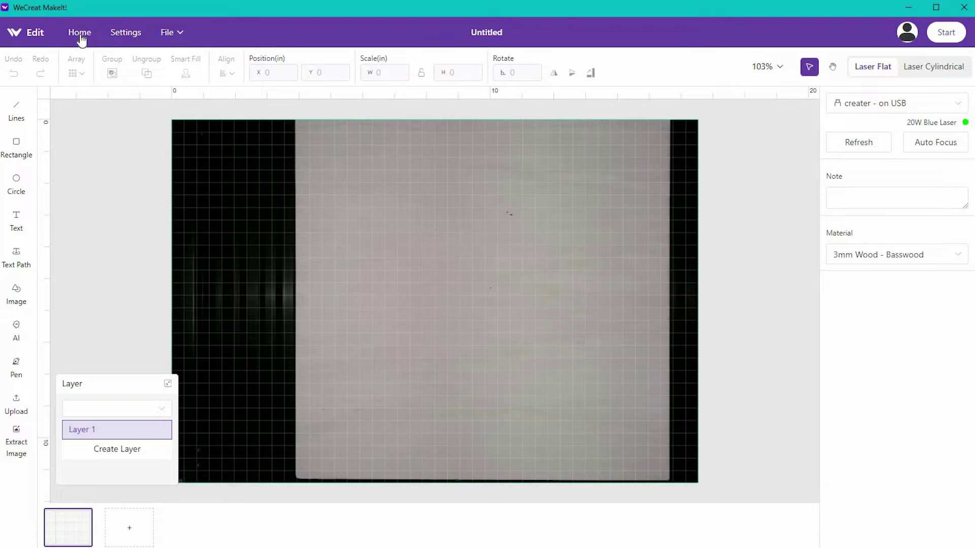
pyautogui.click(125, 32)
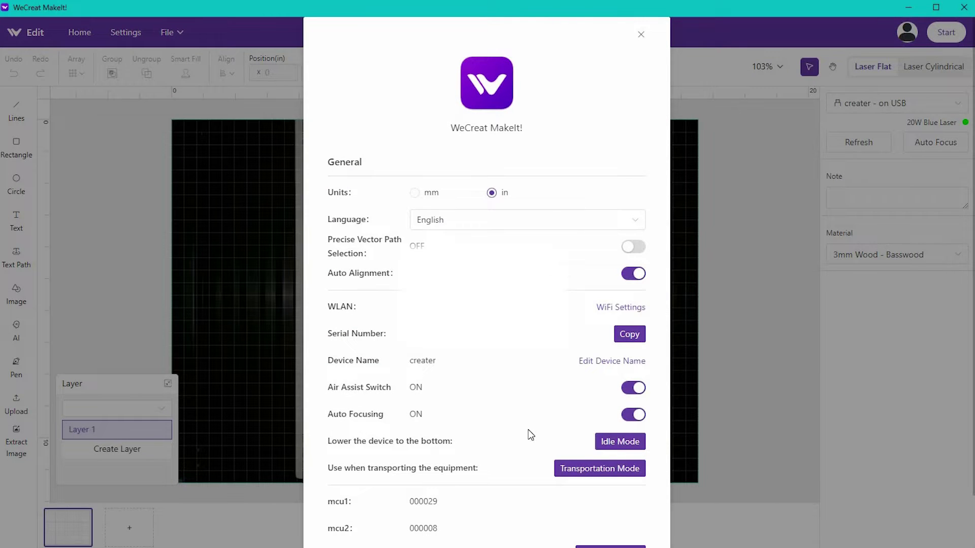
pyautogui.scroll(-2, 525, 429)
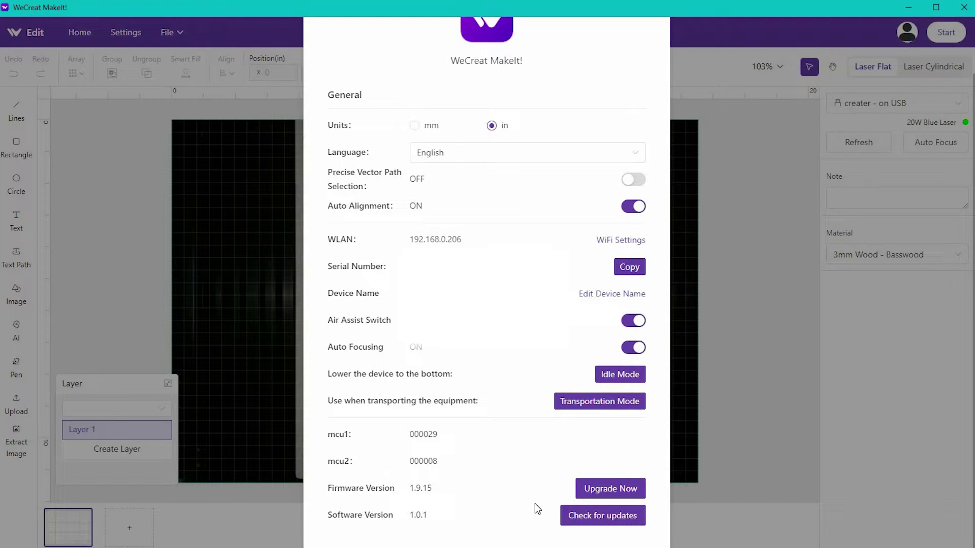
pyautogui.scroll(2, 536, 507)
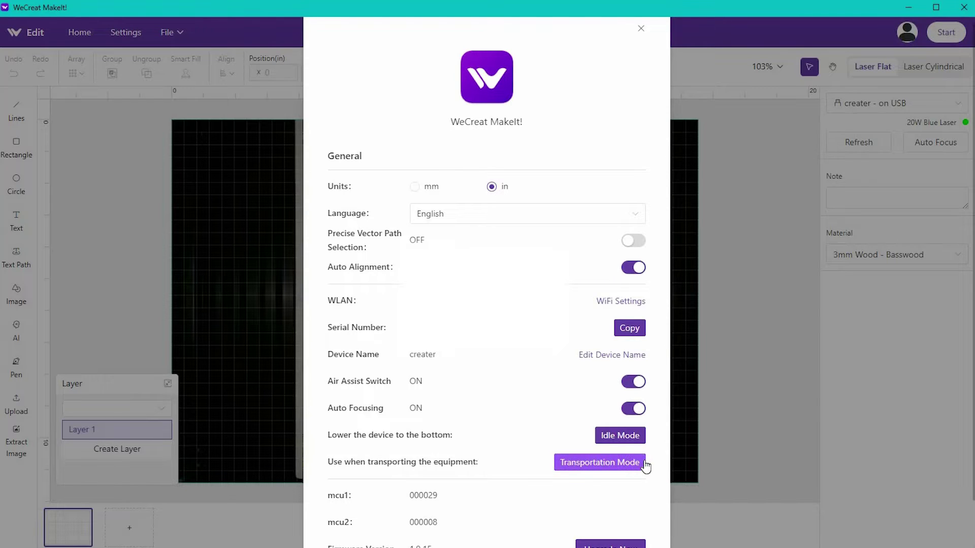
pyautogui.click(641, 29)
pyautogui.click(167, 32)
pyautogui.click(181, 33)
pyautogui.click(181, 34)
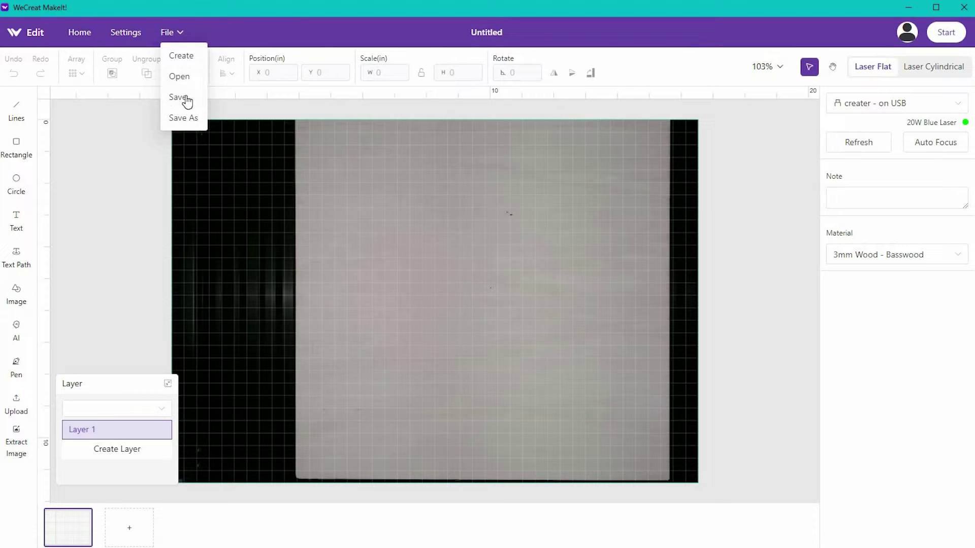
pyautogui.click(174, 225)
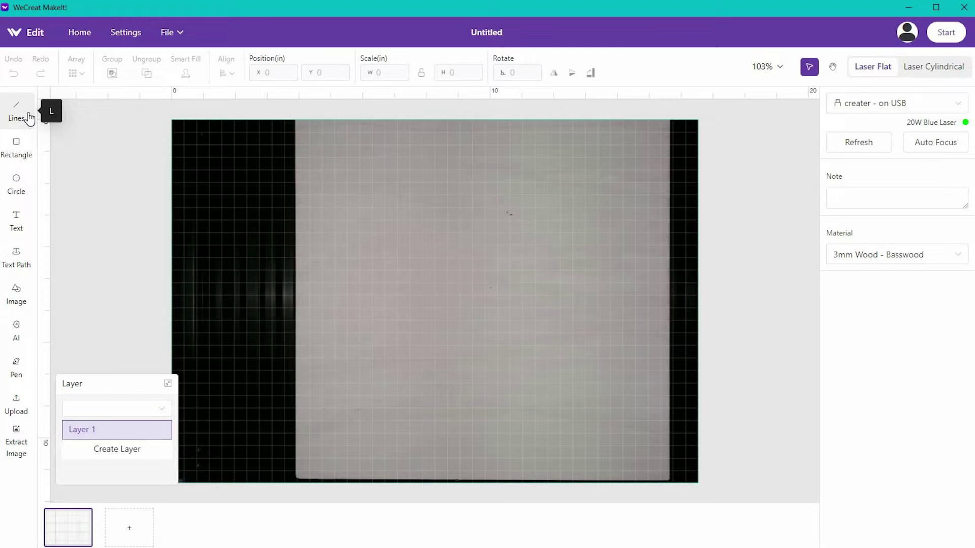
# - Draw an ellipse about 4.17 in wide and 4.43 in high on the material and move it to about X 7.77, Y 1.94 in
pyautogui.click(25, 189)
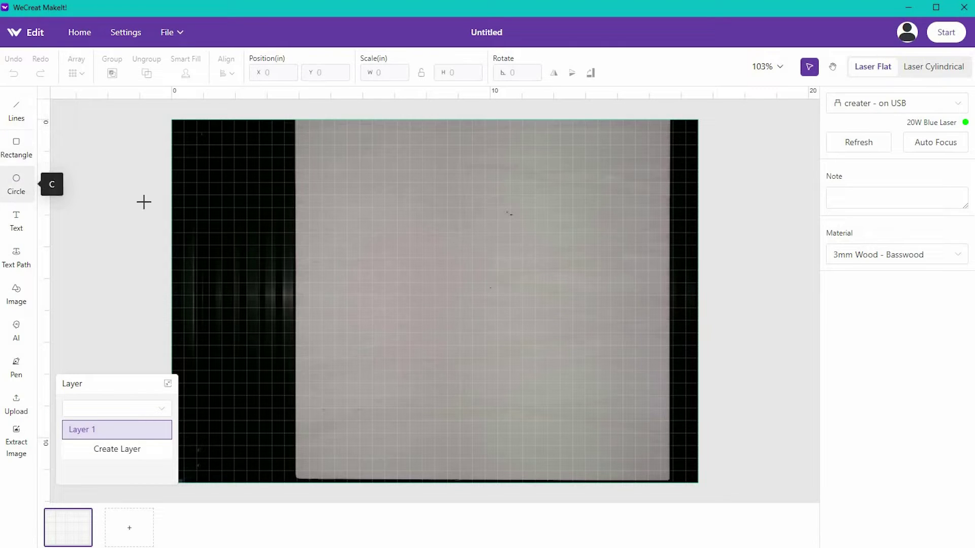
pyautogui.moveTo(309, 159)
pyautogui.mouseDown()
pyautogui.moveTo(422, 295)
pyautogui.moveTo(441, 299)
pyautogui.mouseUp()
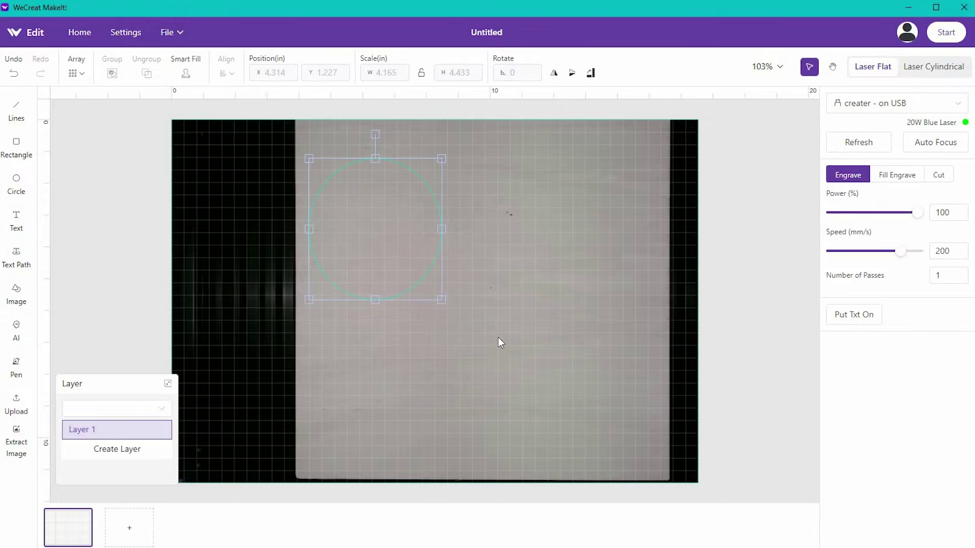
pyautogui.click(563, 277)
pyautogui.moveTo(370, 170); pyautogui.dragTo(481, 193)
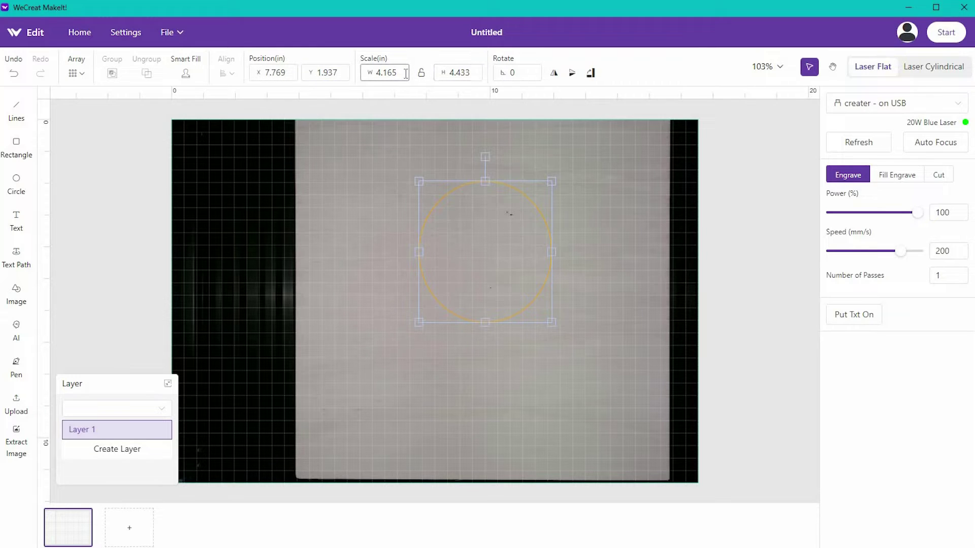
# - Set the ellipse's width to 6 in and height to 2 in, and rotate it through 360 degrees
pyautogui.doubleClick(357, 78)
pyautogui.write('6')
pyautogui.press('Tab')
pyautogui.write('2')
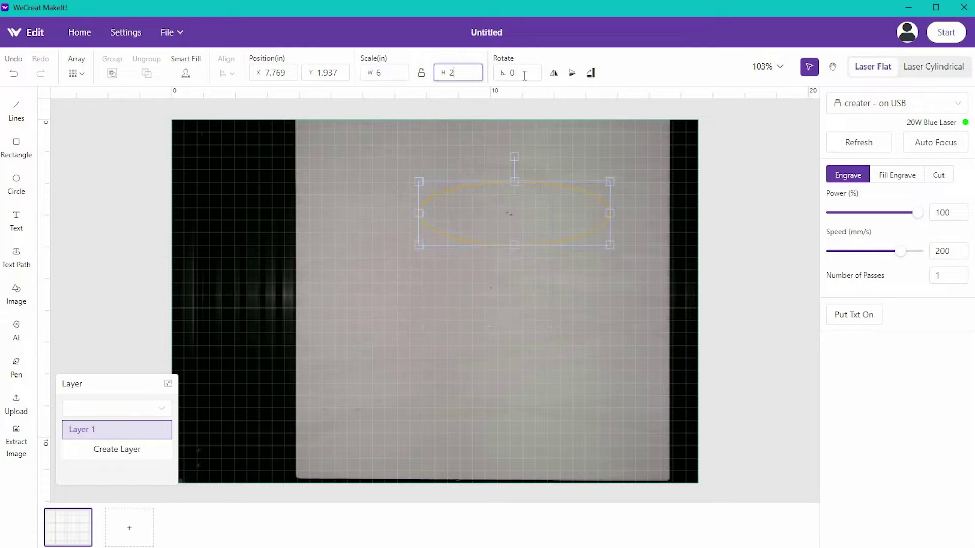
pyautogui.click(591, 73)
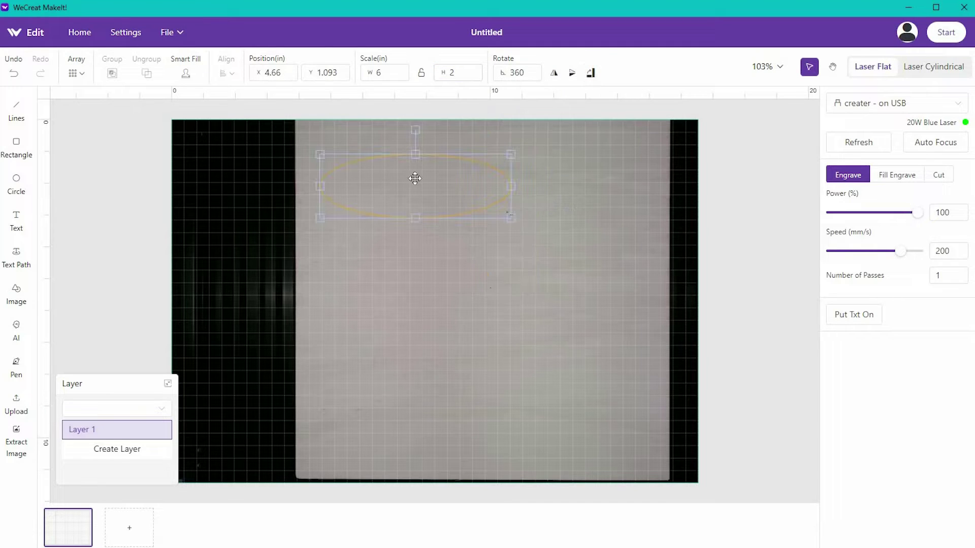
# - Create a two-by-two array of the ellipse and group all four ellipses
pyautogui.click(78, 82)
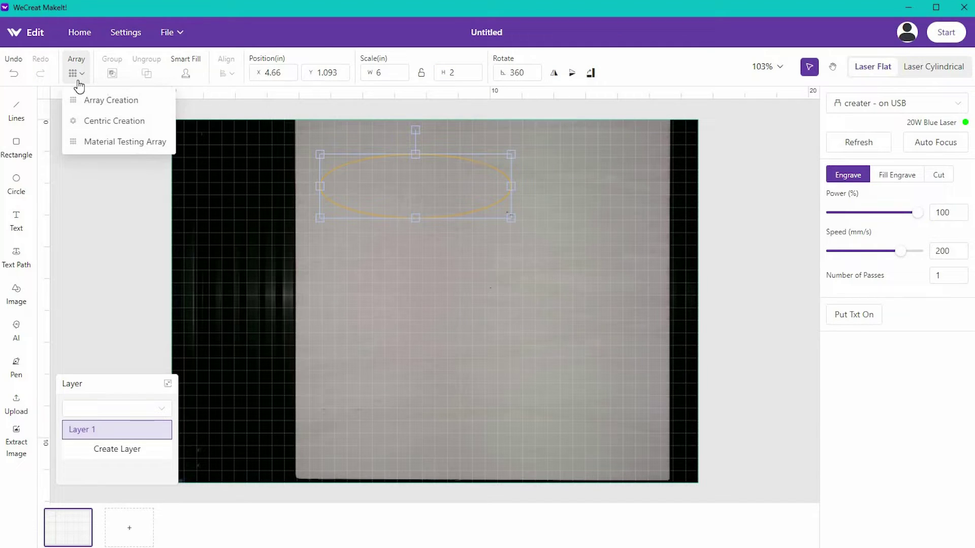
pyautogui.click(103, 104)
pyautogui.click(592, 335)
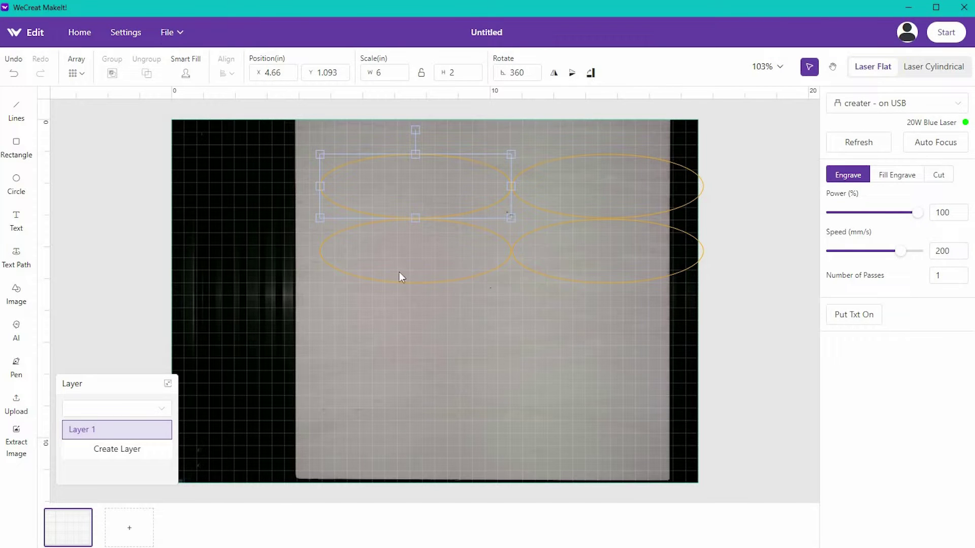
pyautogui.moveTo(342, 126); pyautogui.dragTo(677, 313)
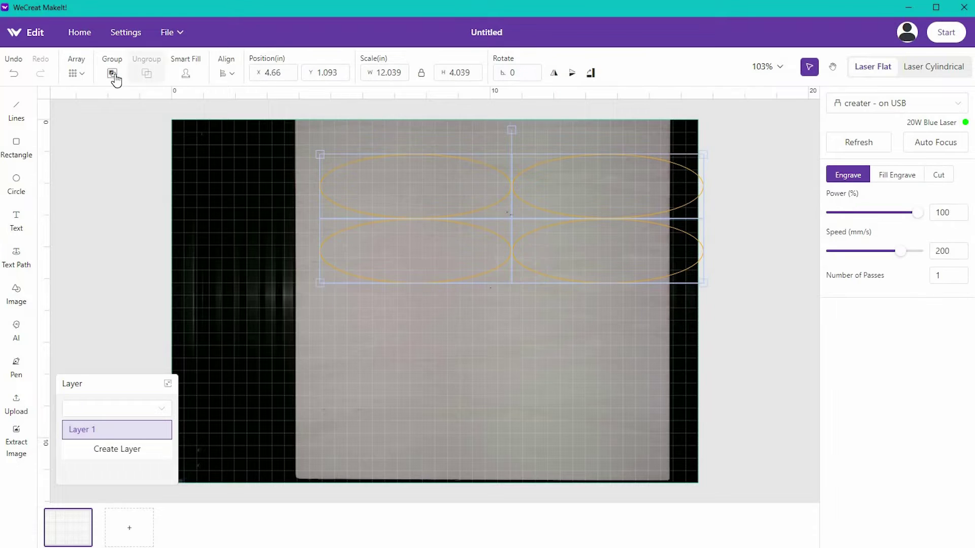
pyautogui.click(113, 74)
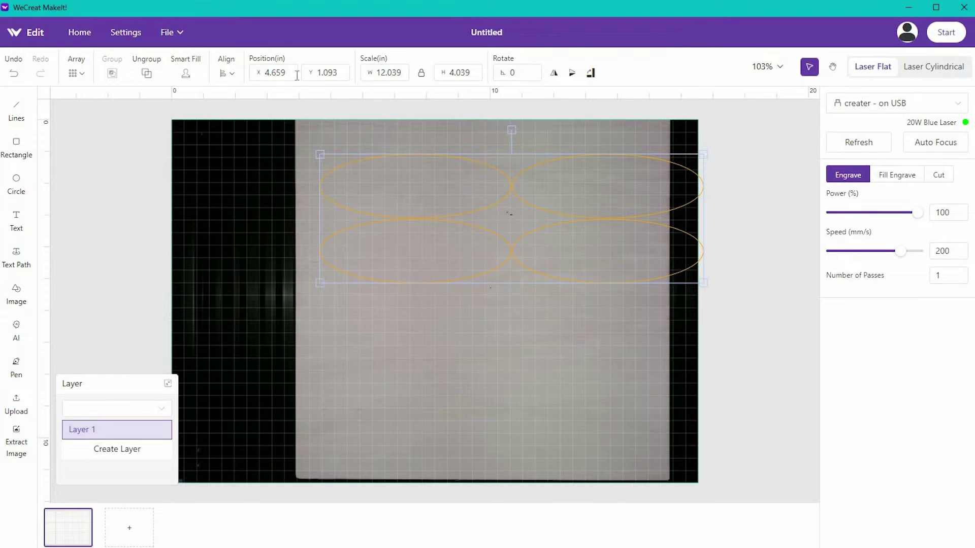
# - Look over the alignment options and delete the group of four ellipses from the canvas
pyautogui.click(232, 75)
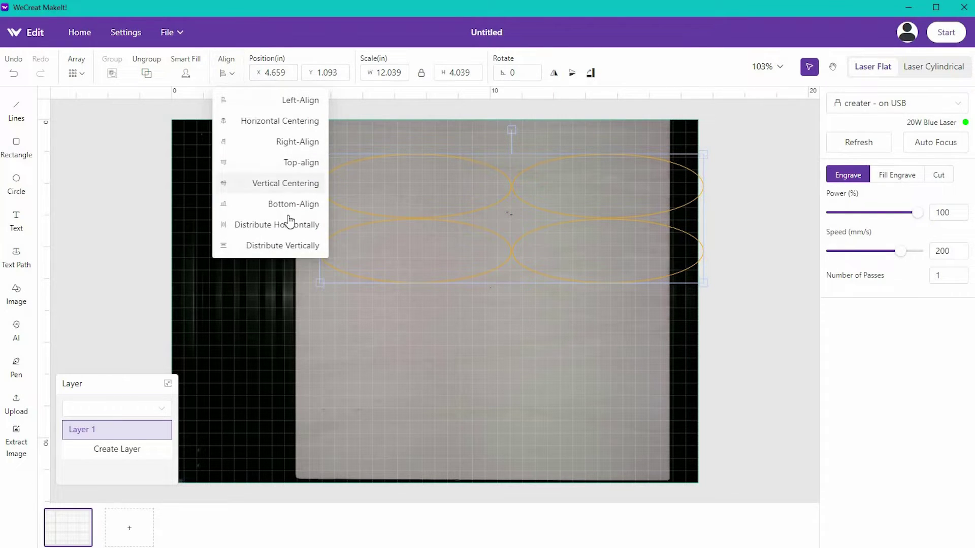
pyautogui.click(547, 386)
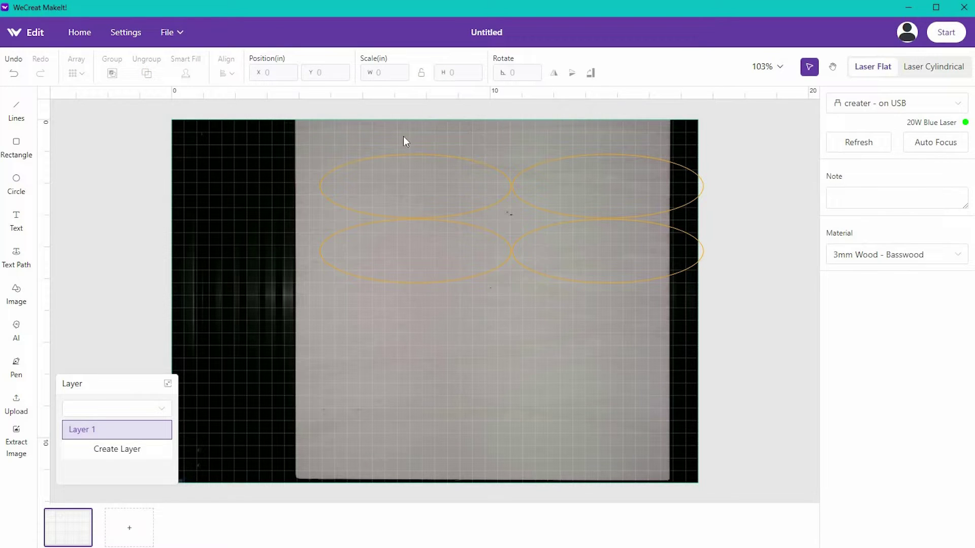
pyautogui.moveTo(316, 126); pyautogui.dragTo(651, 324)
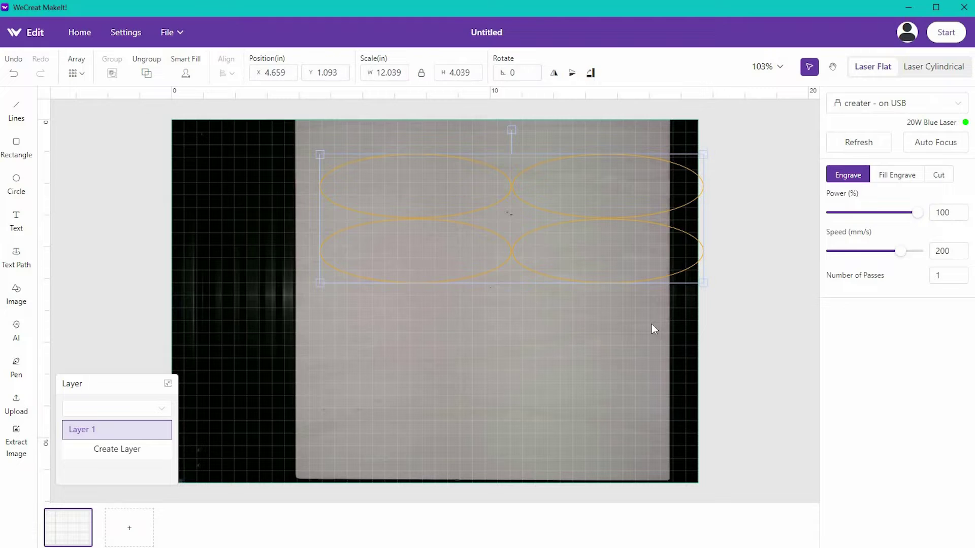
pyautogui.press('Delete')
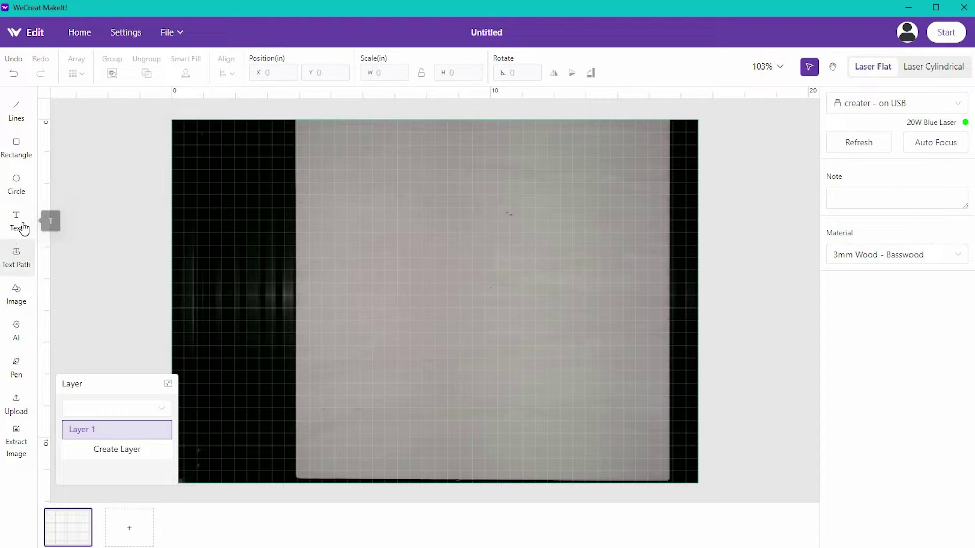
# - Add a text object reading "Welcome" in the upper part of the material
pyautogui.click(23, 227)
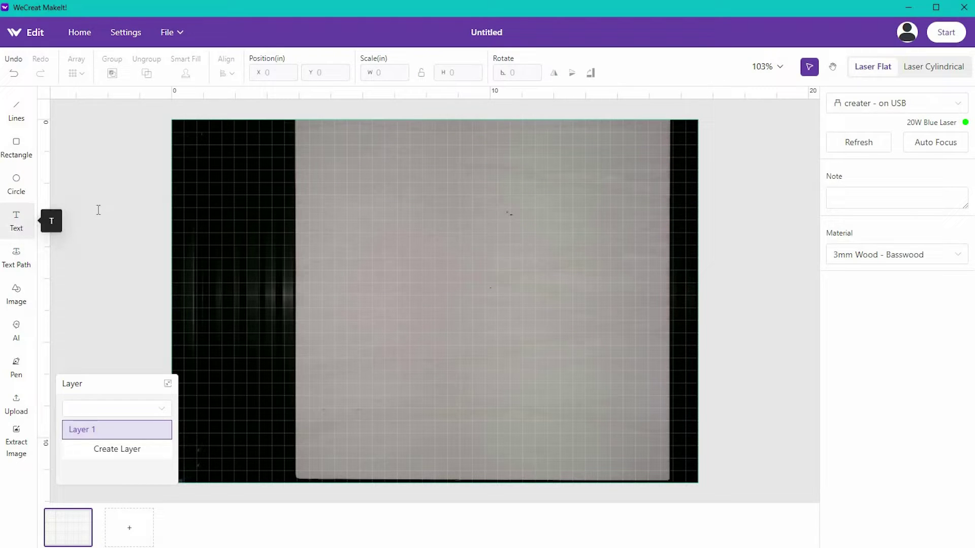
pyautogui.click(372, 210)
pyautogui.doubleClick(385, 217)
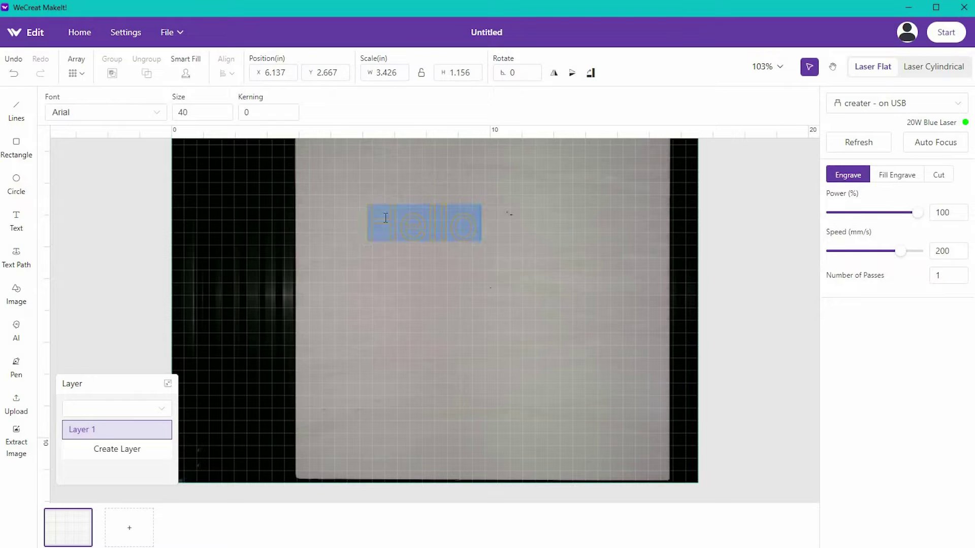
pyautogui.write('Welcome')
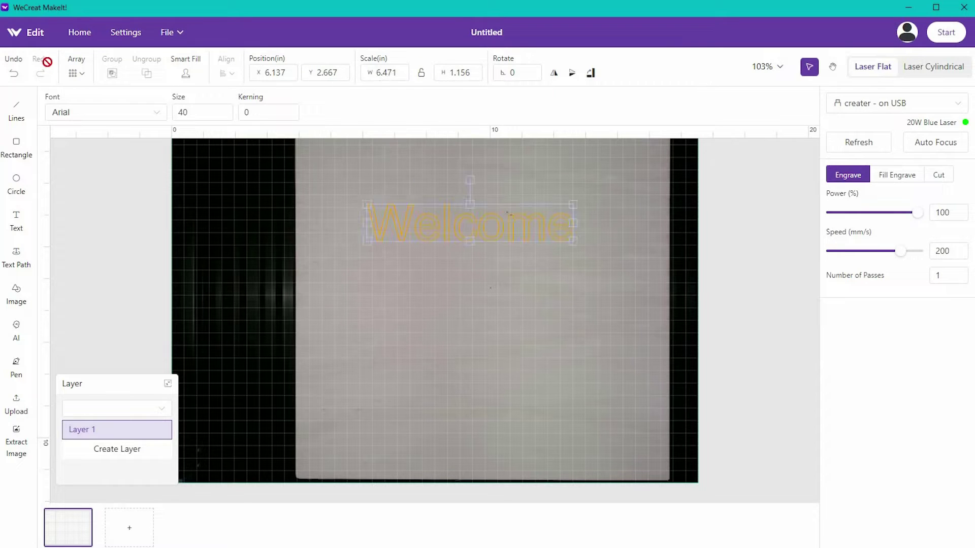
# - Set the Welcome text's font to Armata and move the text to about X 5.93, Y 1.59 in
pyautogui.click(114, 115)
pyautogui.scroll(5, 126, 185)
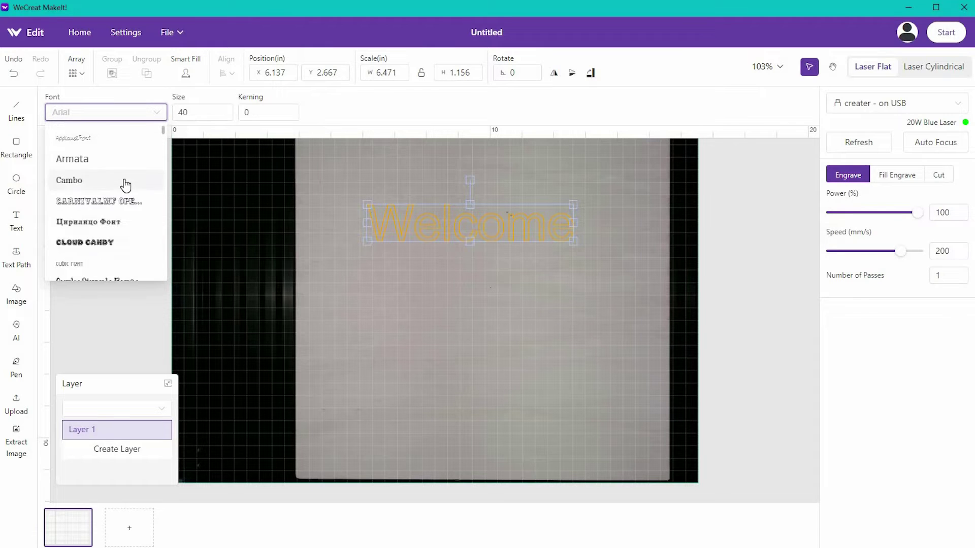
pyautogui.scroll(-10, 128, 250)
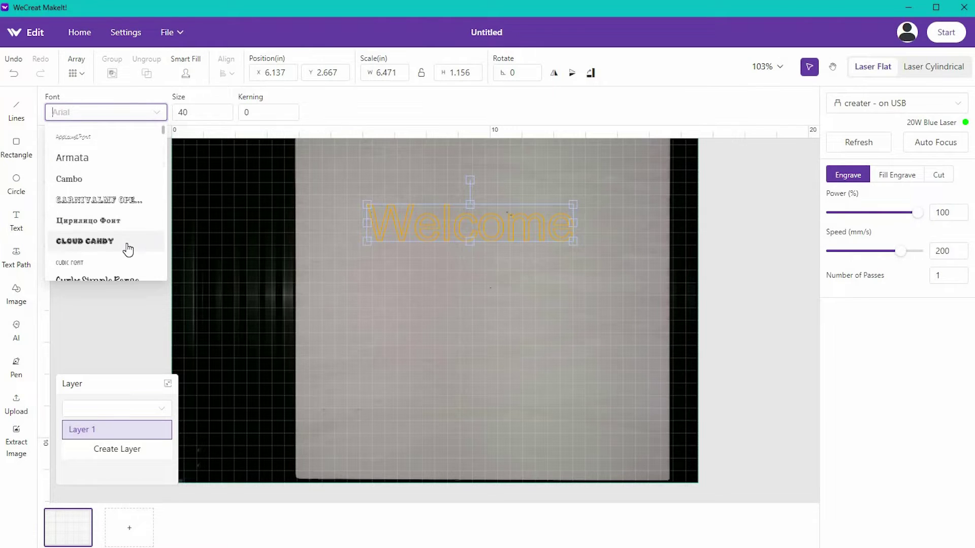
pyautogui.scroll(-5, 128, 250)
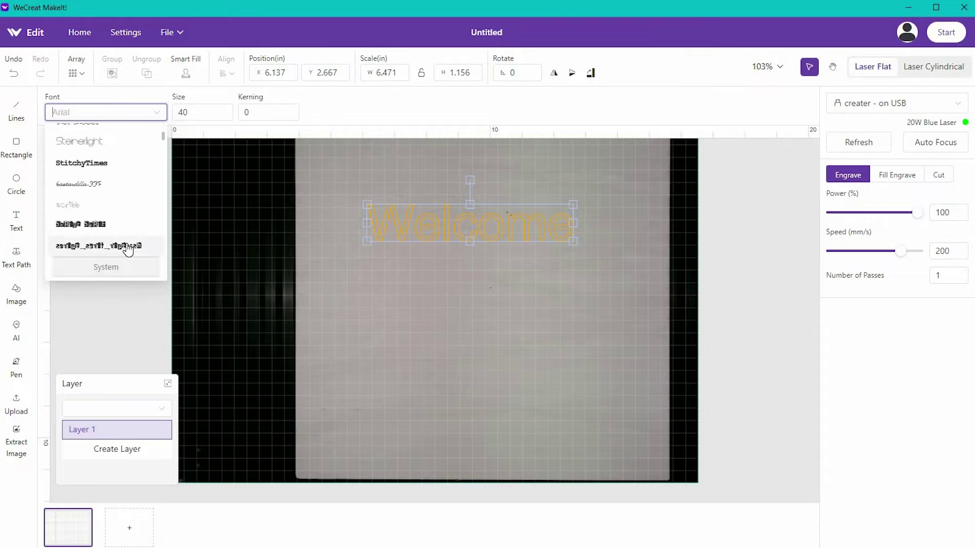
pyautogui.scroll(15, 128, 250)
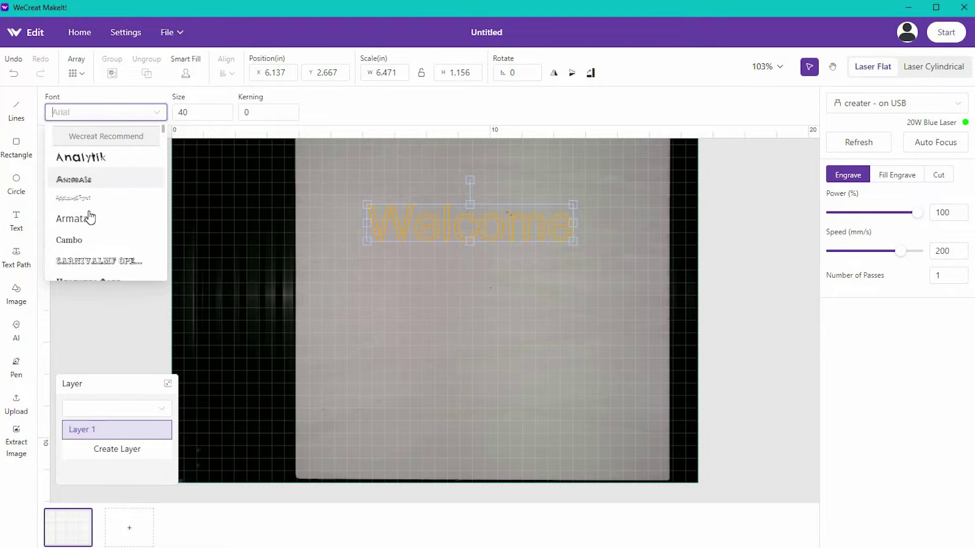
pyautogui.click(91, 215)
pyautogui.click(529, 241)
pyautogui.moveTo(529, 240); pyautogui.dragTo(614, 216)
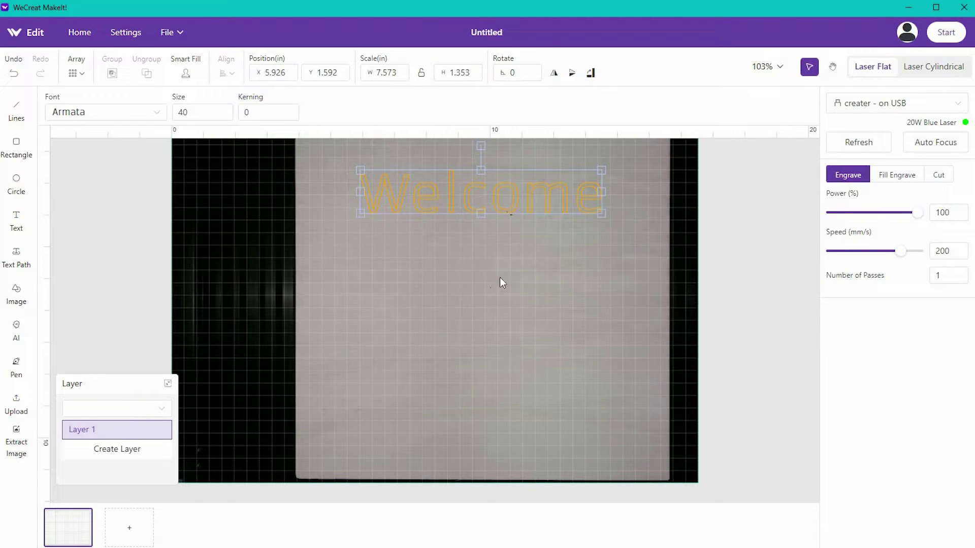
# - Change the Welcome text's font to Dancing Script
pyautogui.click(155, 123)
pyautogui.scroll(-3, 130, 222)
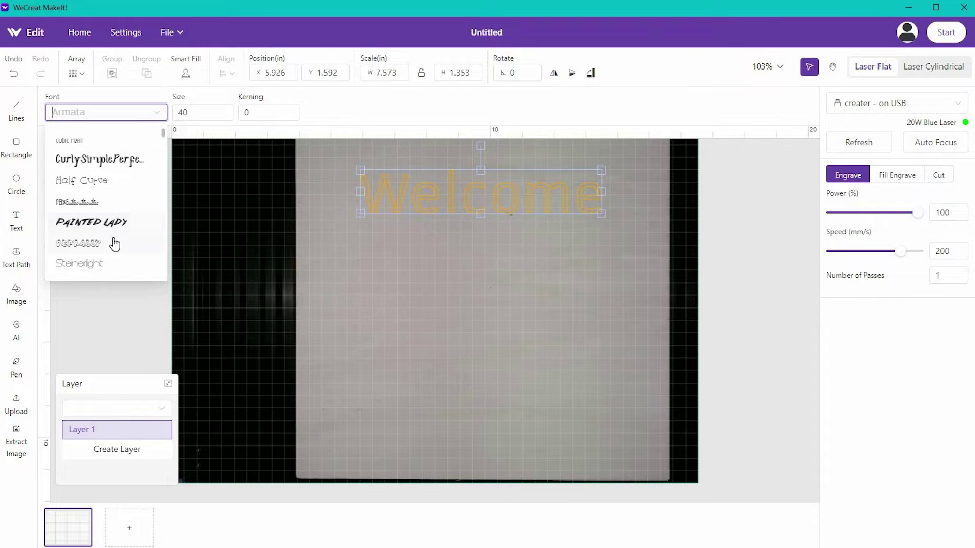
pyautogui.scroll(-3, 115, 245)
pyautogui.scroll(-10, 120, 252)
pyautogui.scroll(2, 119, 252)
pyautogui.scroll(-3, 118, 251)
pyautogui.click(117, 251)
pyautogui.click(417, 219)
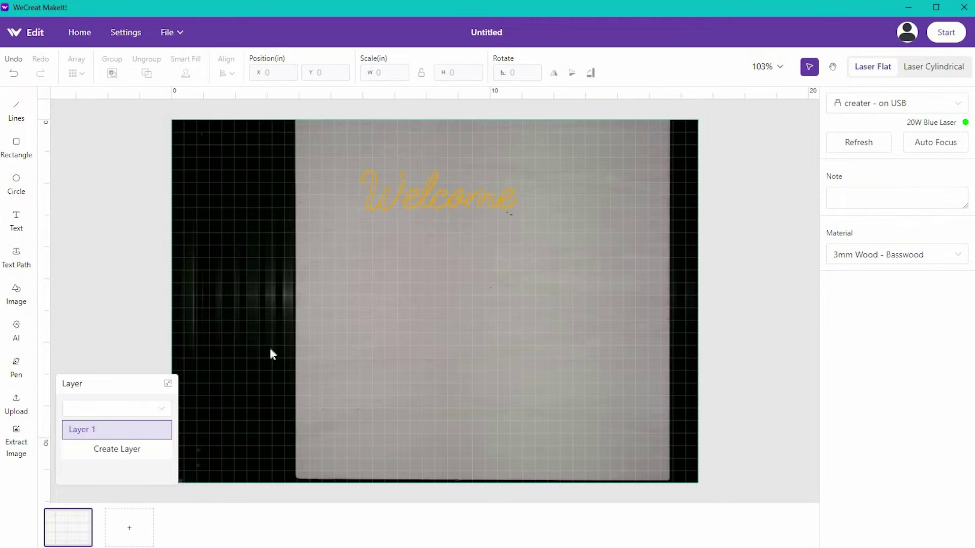
# - Enlarge the Welcome text from its lower corner until it reaches the material's right edge
pyautogui.click(517, 211)
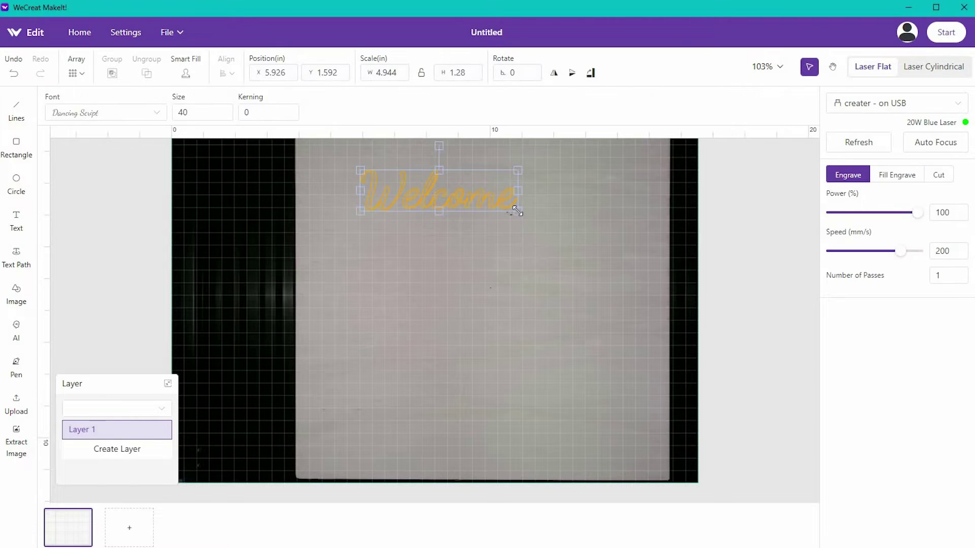
pyautogui.moveTo(668, 329); pyautogui.dragTo(660, 331)
pyautogui.click(574, 294)
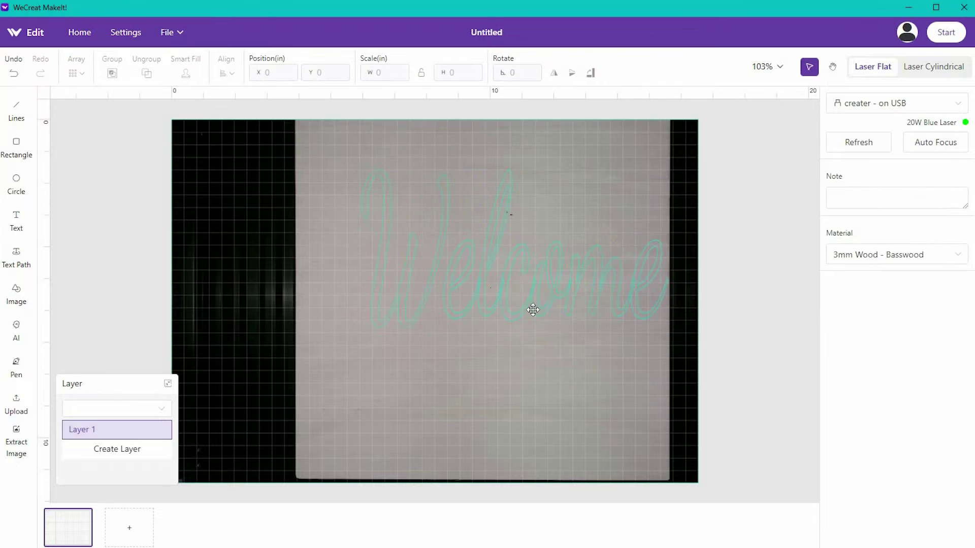
# - Move the Welcome text to about X 4.89, Y 1.59 in and change its font to Courgette
pyautogui.click(505, 319)
pyautogui.moveTo(506, 320); pyautogui.dragTo(473, 320)
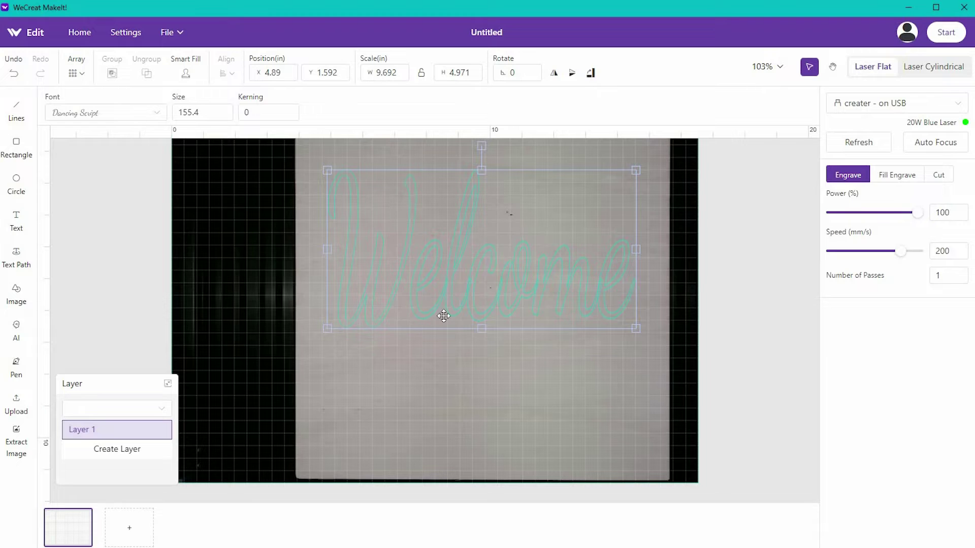
pyautogui.click(608, 379)
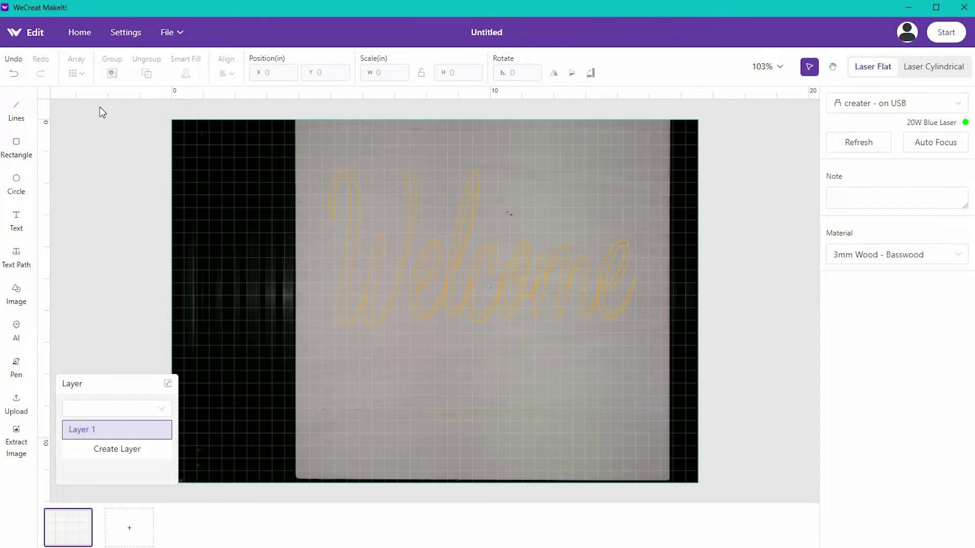
pyautogui.click(416, 245)
pyautogui.click(107, 112)
pyautogui.click(117, 215)
pyautogui.click(464, 397)
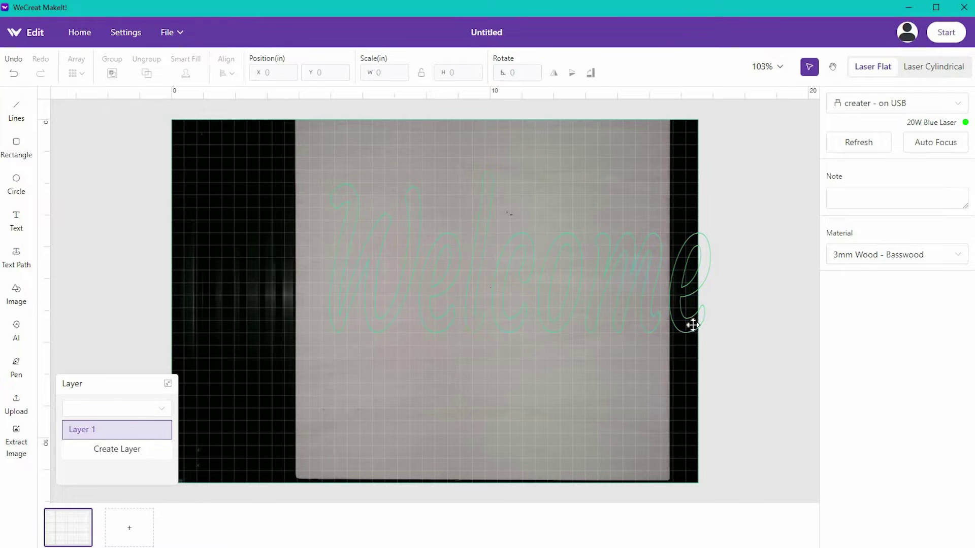
# - Select the whole Welcome text and delete it from the canvas
pyautogui.moveTo(760, 379); pyautogui.dragTo(297, 166)
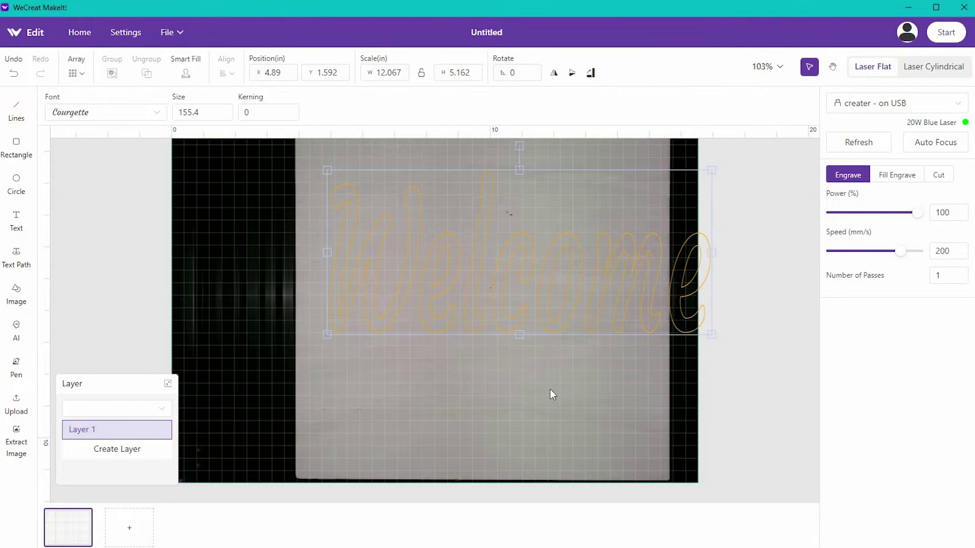
pyautogui.press('Delete')
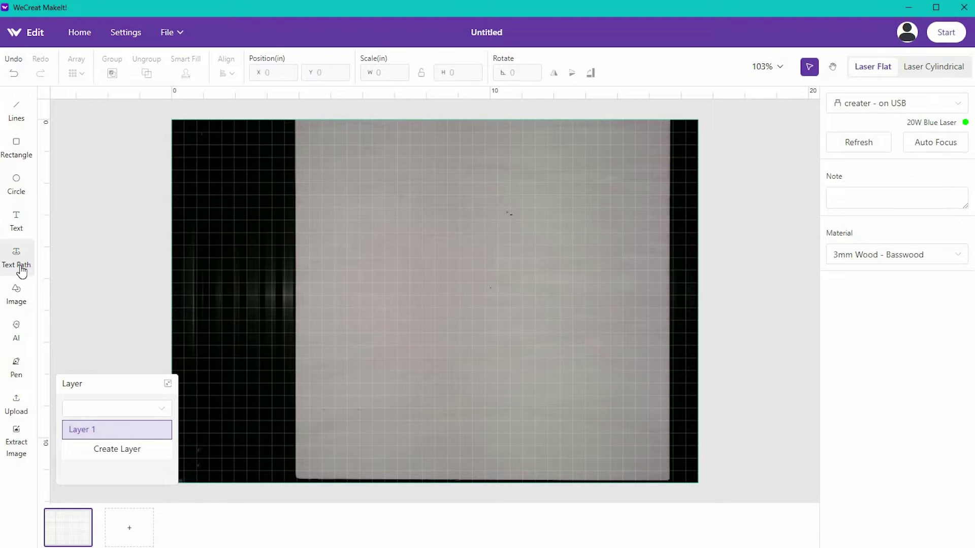
# - Add path text reading "welcome to our home" along a freehand sagging curve spanning the upper part of the material
pyautogui.click(21, 269)
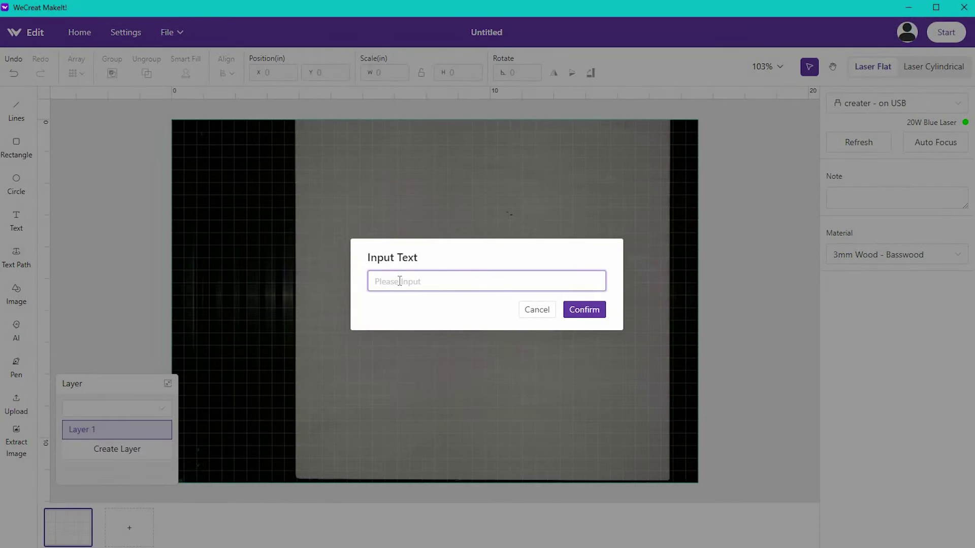
pyautogui.write('w')
pyautogui.press('BackSpace')
pyautogui.write('welcome to our home')
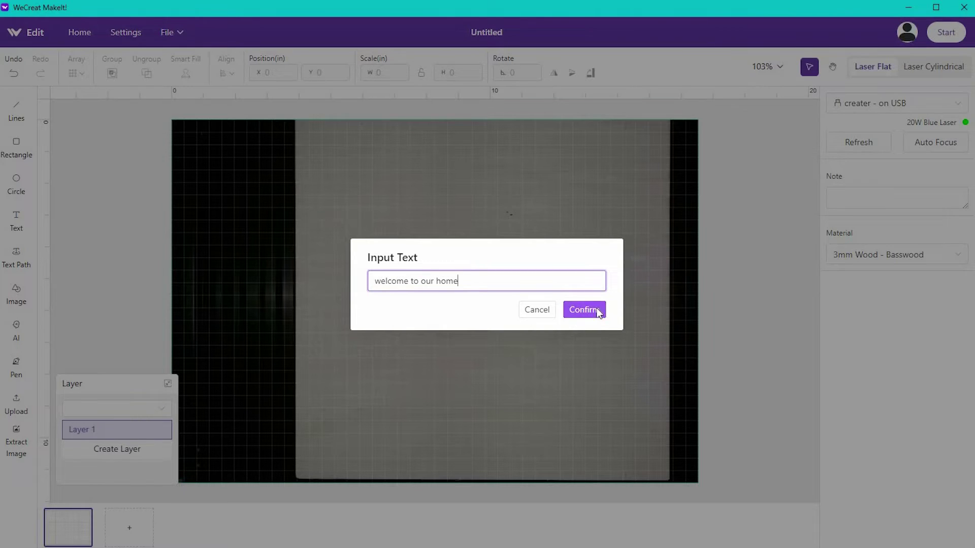
pyautogui.click(596, 310)
pyautogui.moveTo(302, 182); pyautogui.dragTo(366, 243)
pyautogui.moveTo(553, 250)
pyautogui.mouseDown()
pyautogui.moveTo(634, 211)
pyautogui.moveTo(666, 169)
pyautogui.mouseUp()
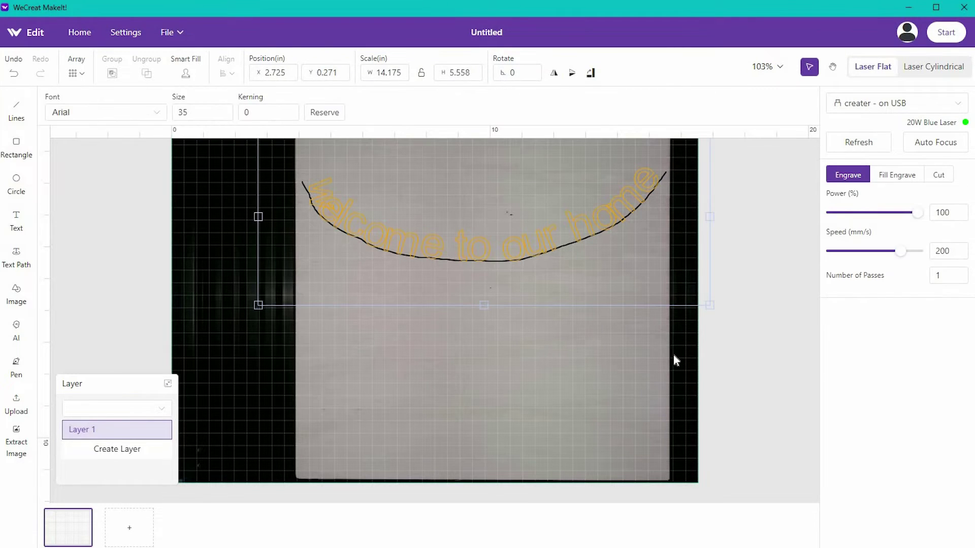
pyautogui.moveTo(460, 320); pyautogui.dragTo(442, 459)
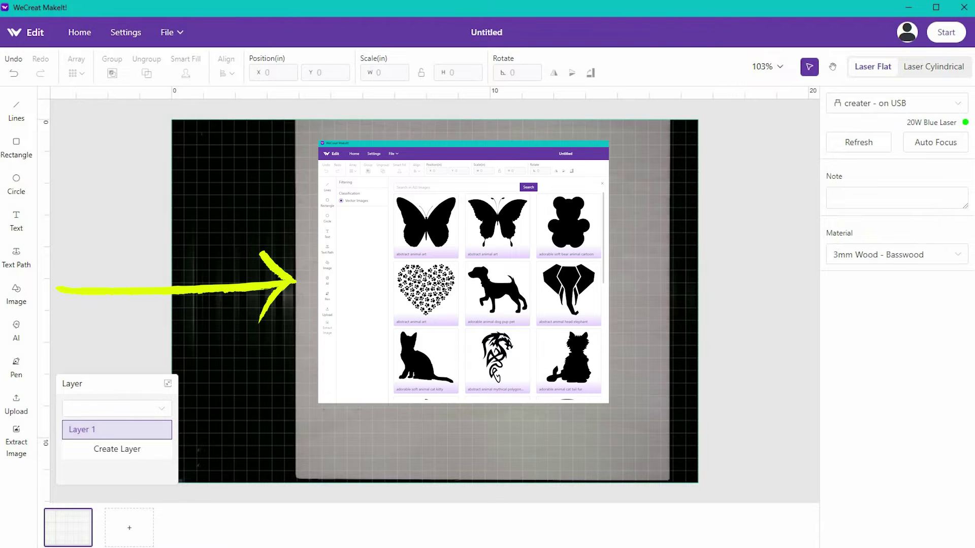
# - Draw a closed seven-point shape about 7.5 by 7.2 in with the Pen tool and delete it
pyautogui.click(17, 369)
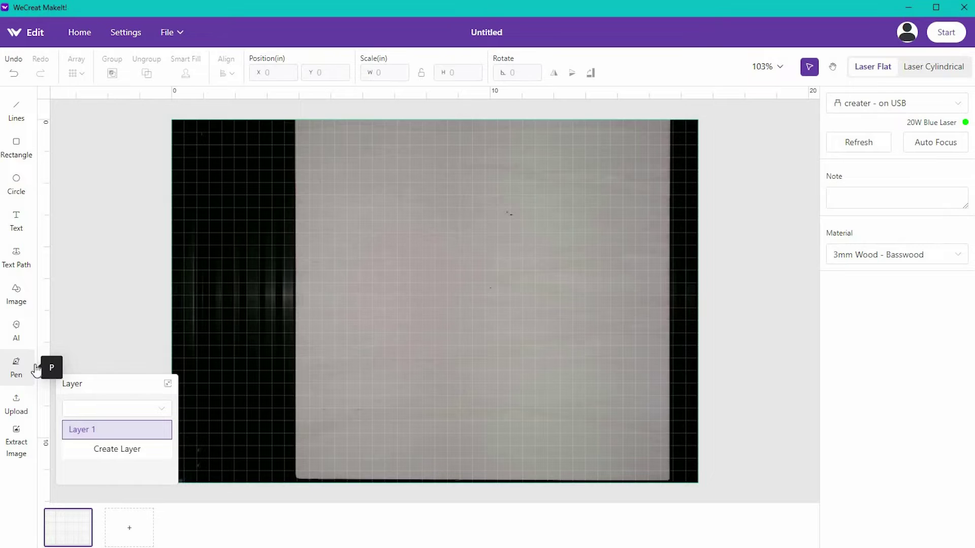
pyautogui.click(315, 191)
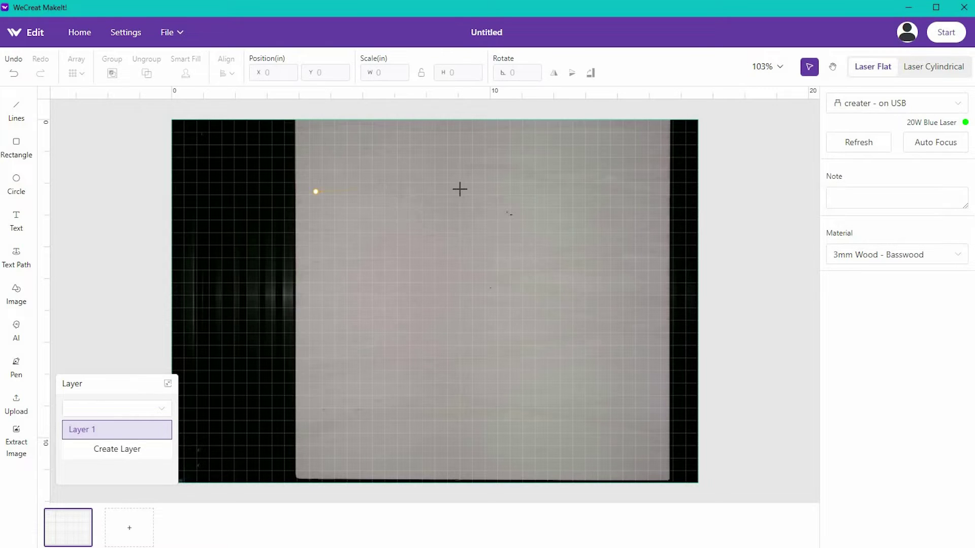
pyautogui.click(459, 189)
pyautogui.click(426, 260)
pyautogui.click(553, 310)
pyautogui.click(476, 418)
pyautogui.click(393, 313)
pyautogui.click(327, 325)
pyautogui.click(315, 191)
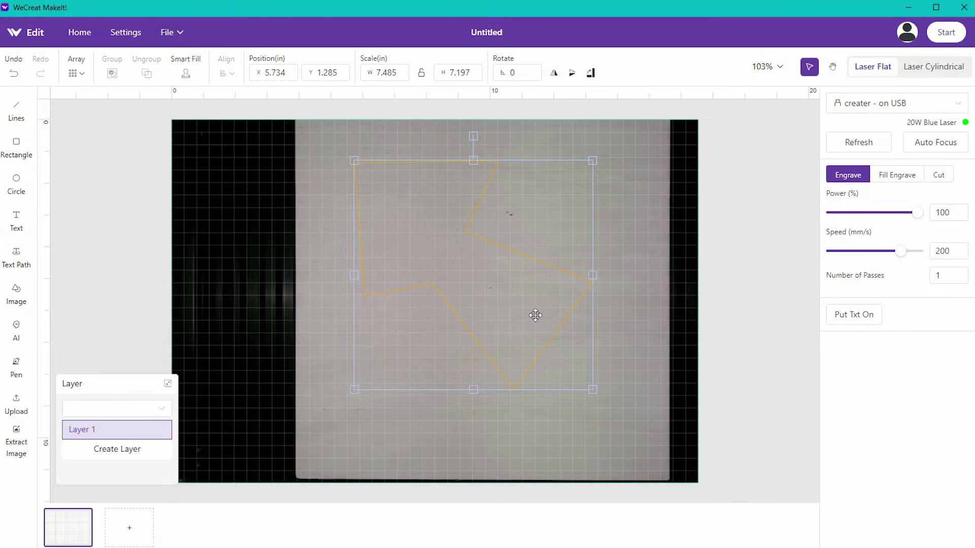
pyautogui.press('Delete')
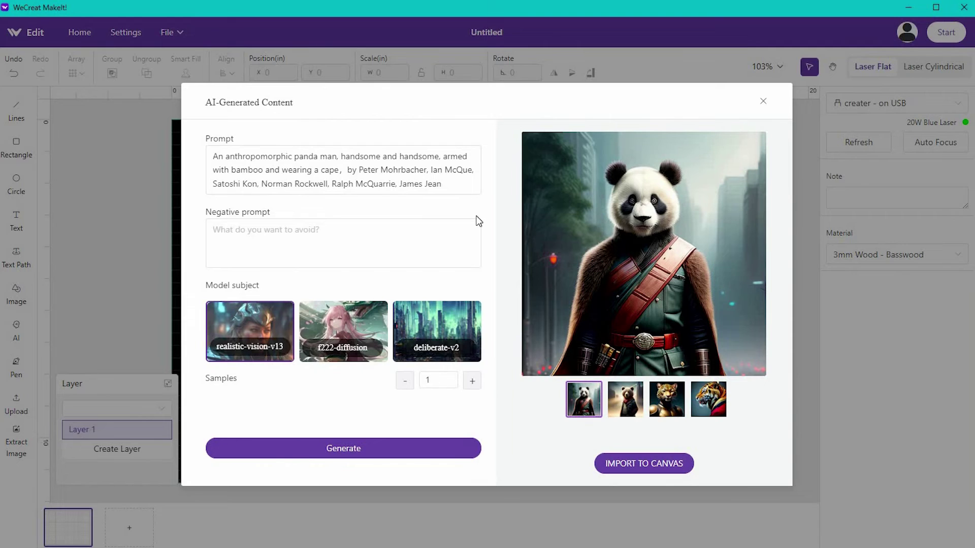
# - Review the prompt, model subject and import options for AI-generated content, and close the dialog
pyautogui.click(212, 150)
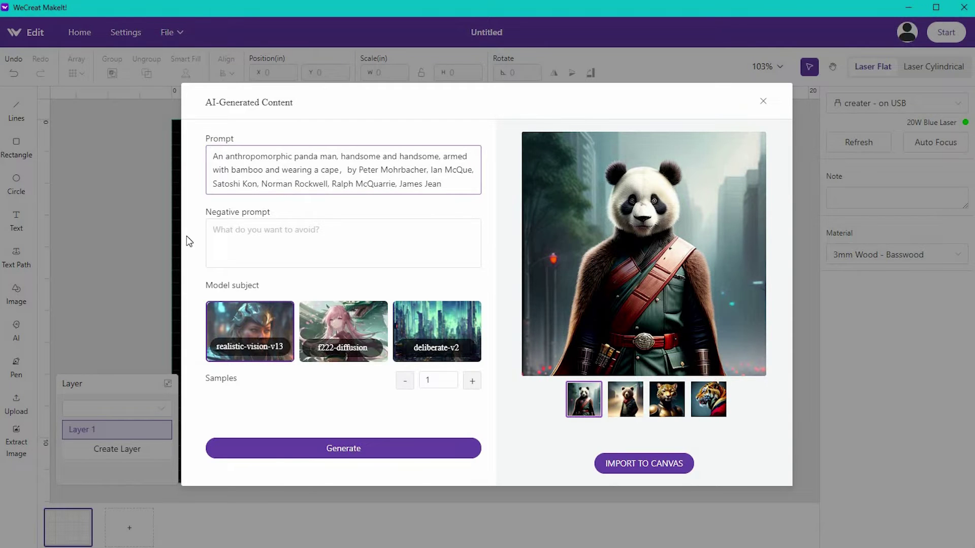
pyautogui.click(184, 287)
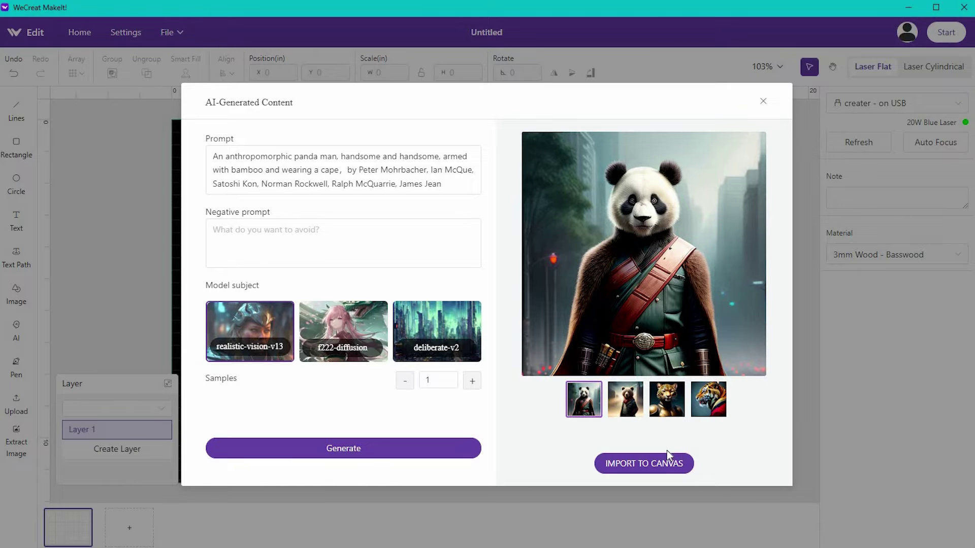
pyautogui.click(763, 104)
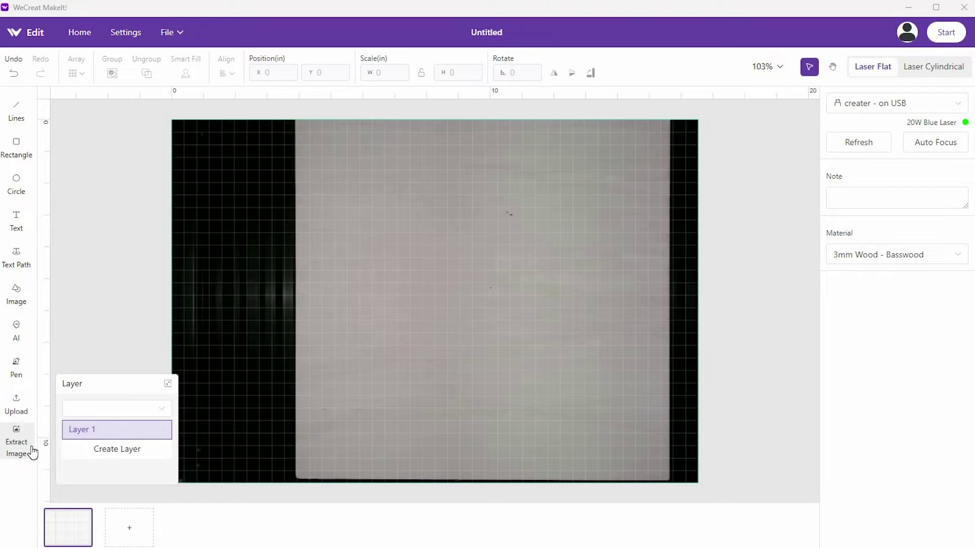
# - Refresh the camera view and extract the handwritten name and smiley face from the paper as an image about 3.95 by 4.38 in
pyautogui.click(847, 147)
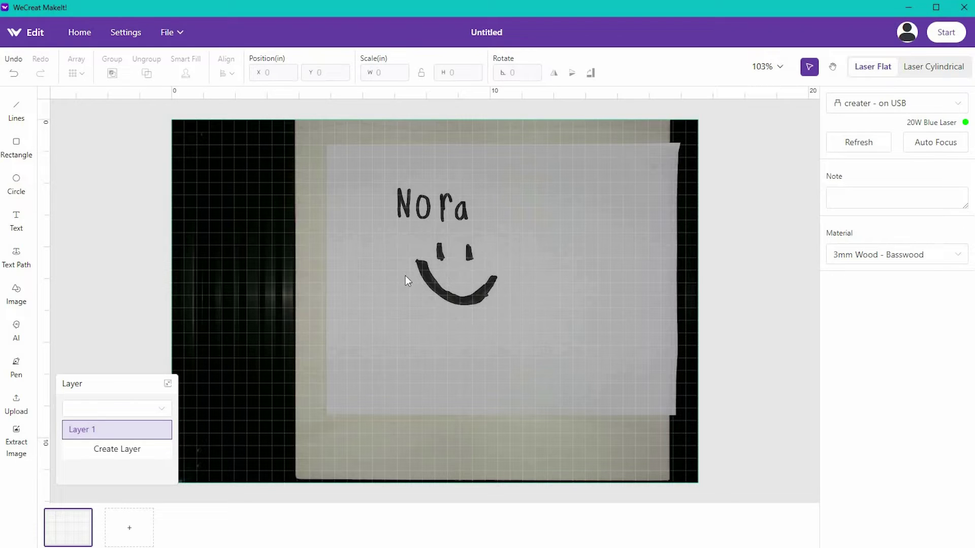
pyautogui.click(24, 444)
pyautogui.moveTo(387, 177); pyautogui.dragTo(443, 222)
pyautogui.moveTo(505, 307); pyautogui.dragTo(512, 315)
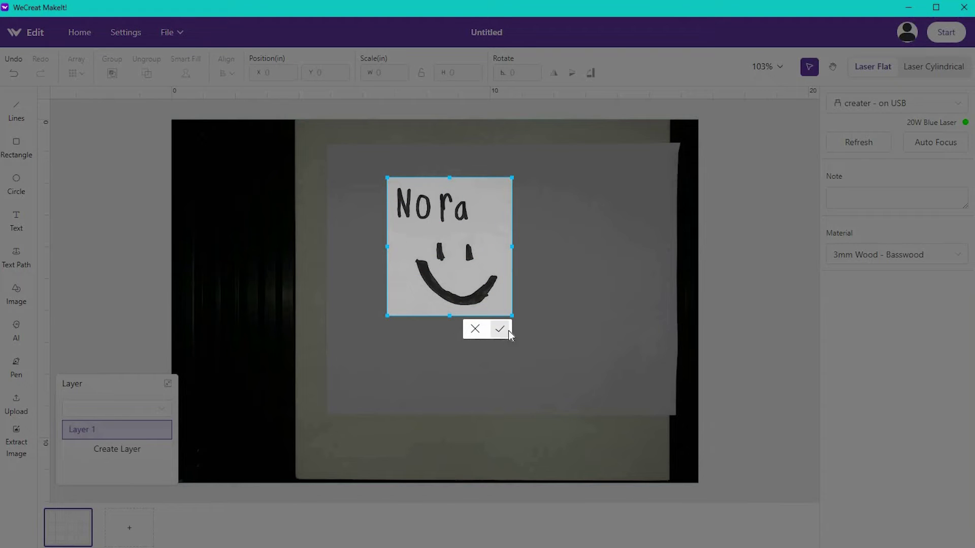
pyautogui.click(508, 331)
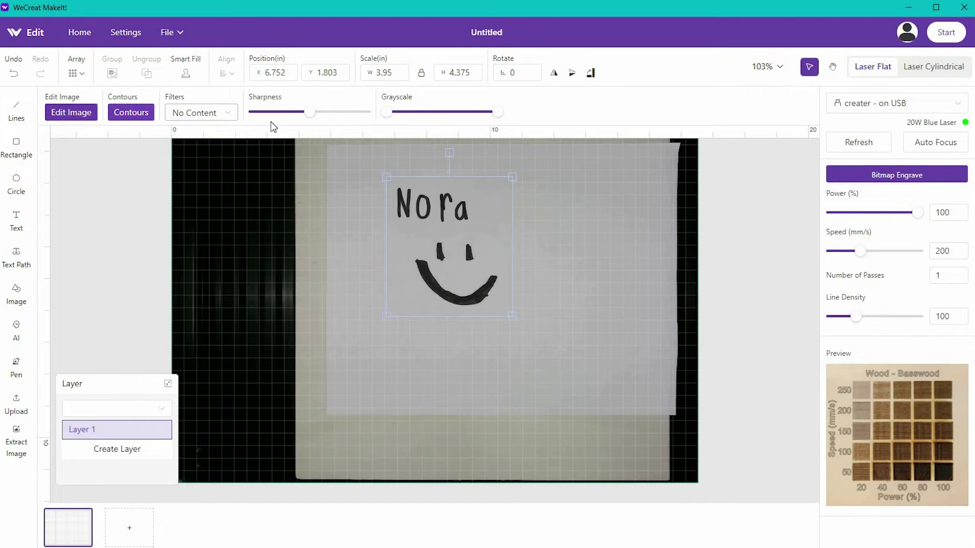
# - Remove the grey paper background from the extracted drawing in the image pre-processing editor
pyautogui.click(80, 114)
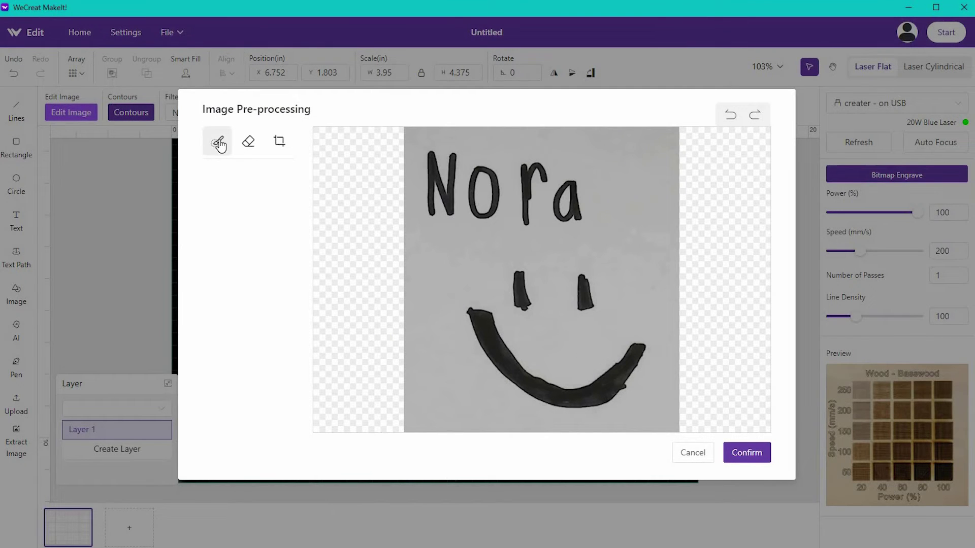
pyautogui.click(224, 147)
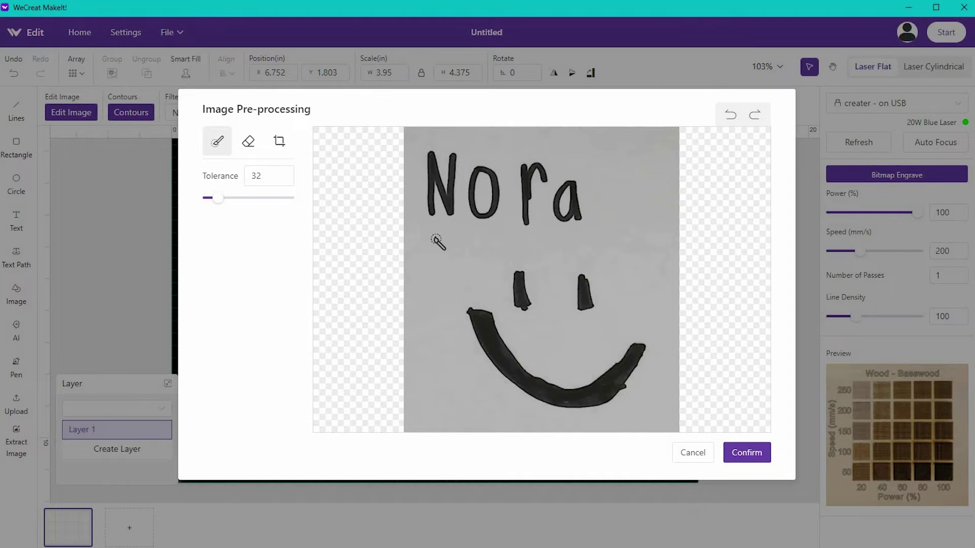
pyautogui.click(436, 239)
pyautogui.click(735, 446)
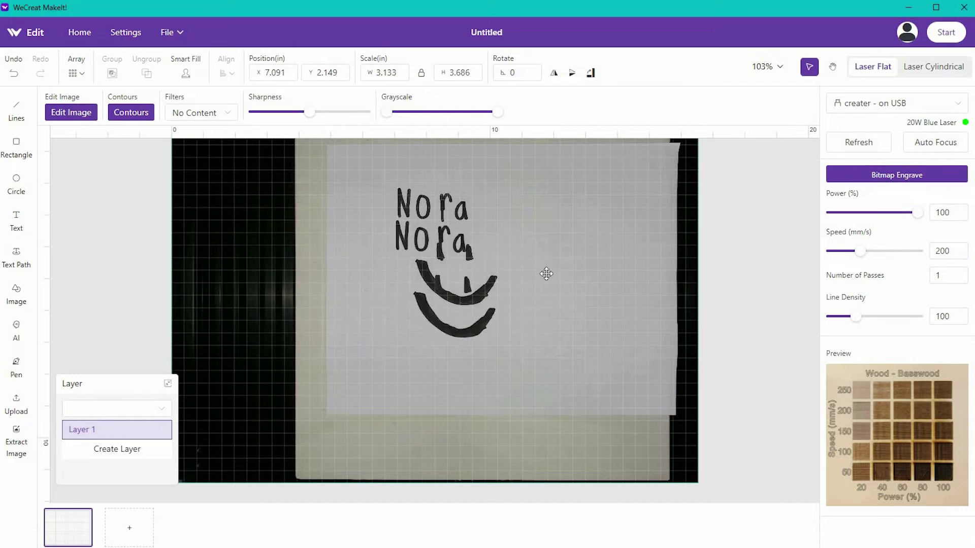
# - Move the extracted drawing aside, refresh the camera view, and place the drawing on the material at about X 5.33, Y 2.09 in
pyautogui.moveTo(473, 269); pyautogui.dragTo(280, 252)
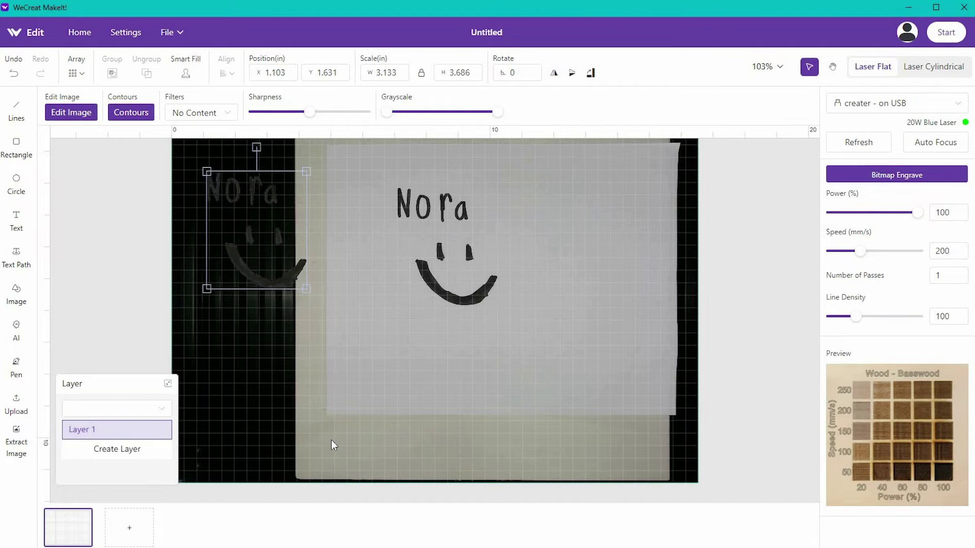
pyautogui.click(870, 149)
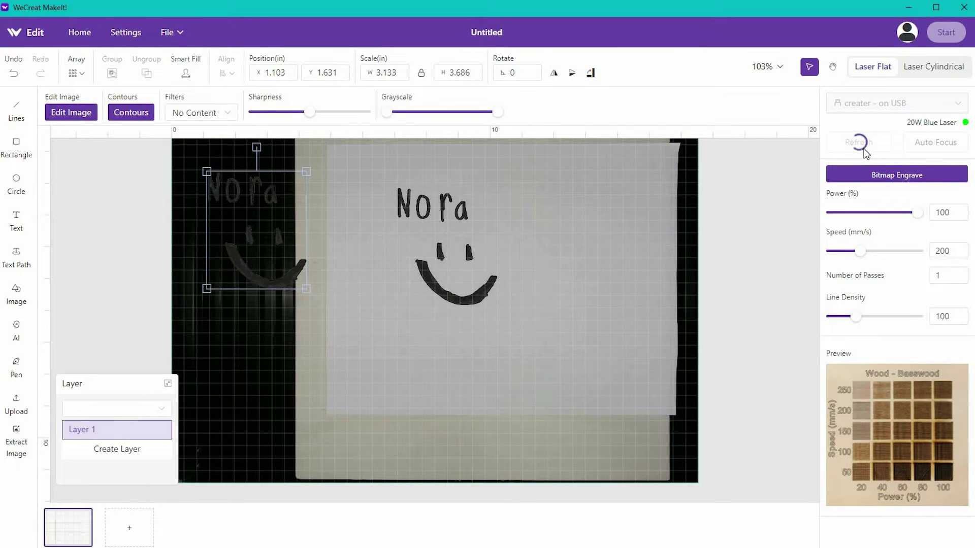
pyautogui.moveTo(314, 235); pyautogui.dragTo(448, 250)
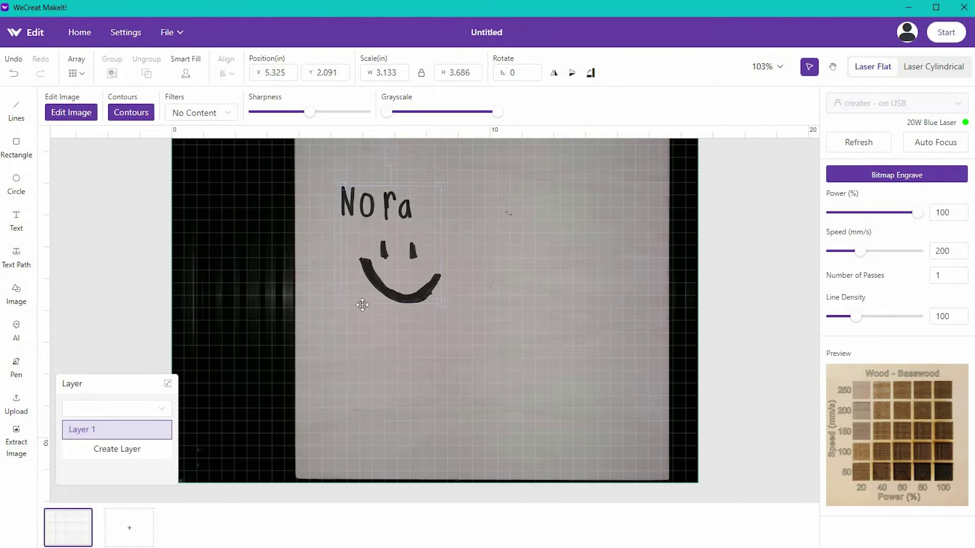
# - Try the Invert filter on the extracted drawing and set its filter back to No Content
pyautogui.click(209, 112)
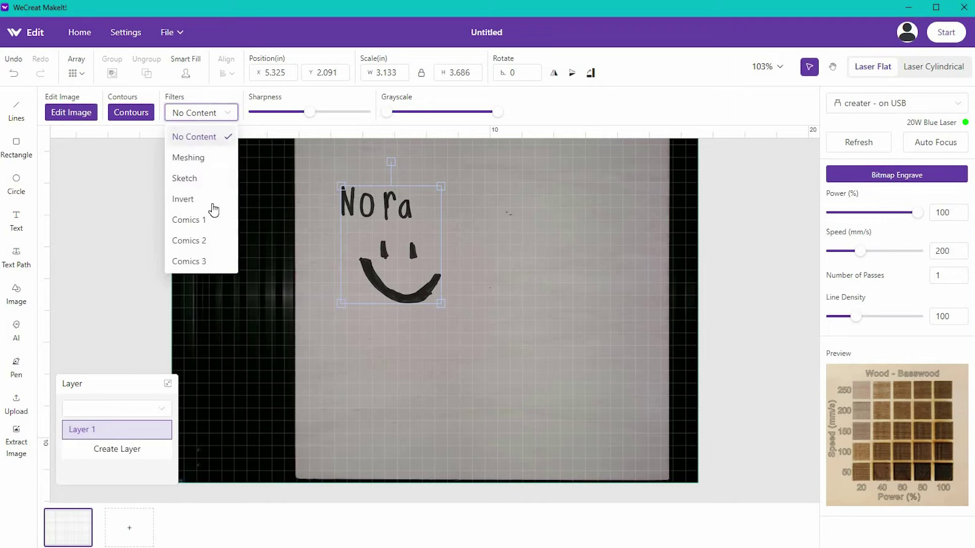
pyautogui.click(183, 199)
pyautogui.click(209, 112)
pyautogui.click(201, 138)
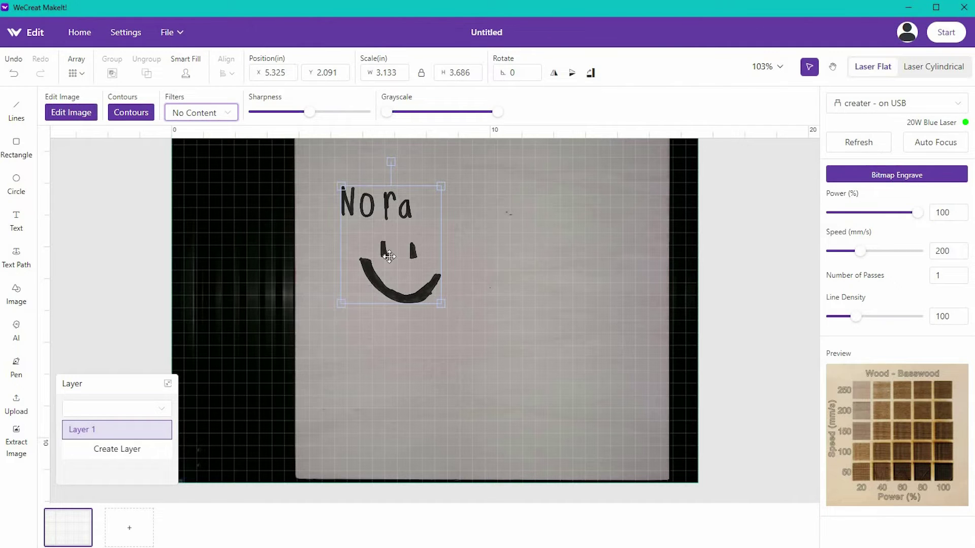
# - Move the extracted drawing to about X 4.37, Y 1.32 in and delete it
pyautogui.moveTo(356, 232); pyautogui.dragTo(327, 208)
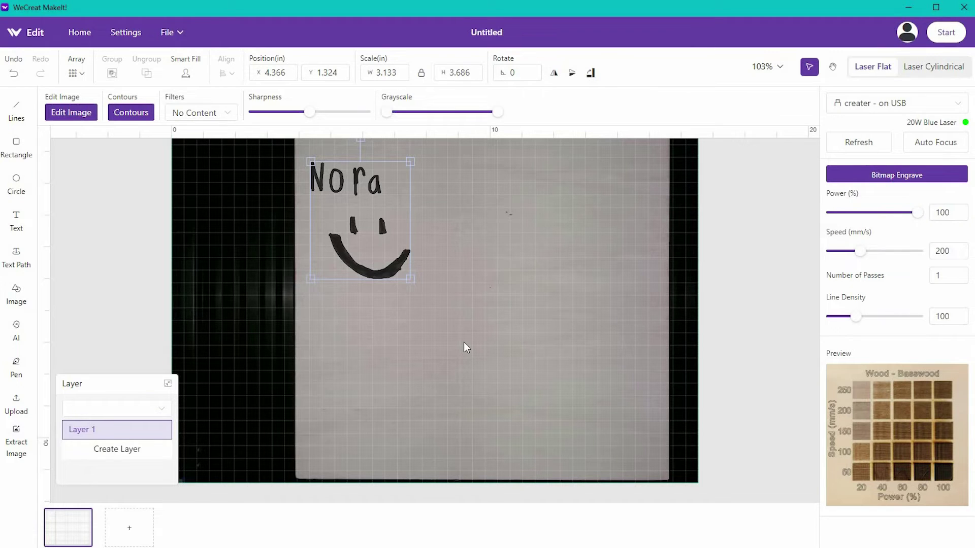
pyautogui.press('Delete')
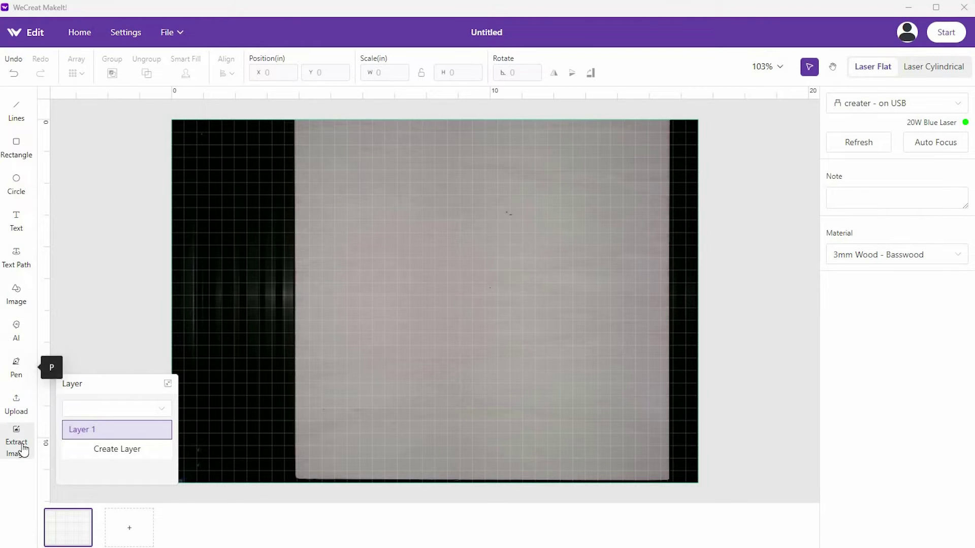
# - Upload the "happy camper" file from the local laser items folder to the canvas
pyautogui.click(21, 414)
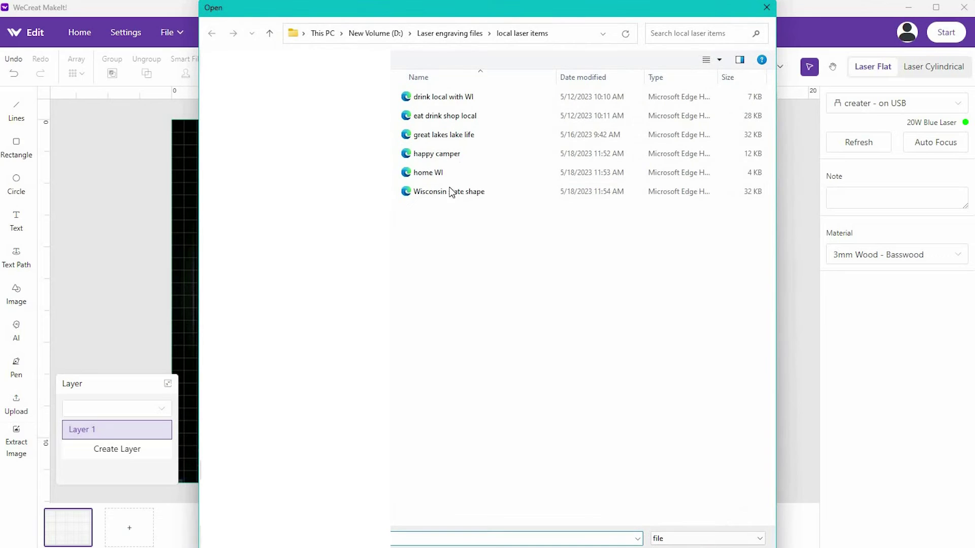
pyautogui.click(468, 153)
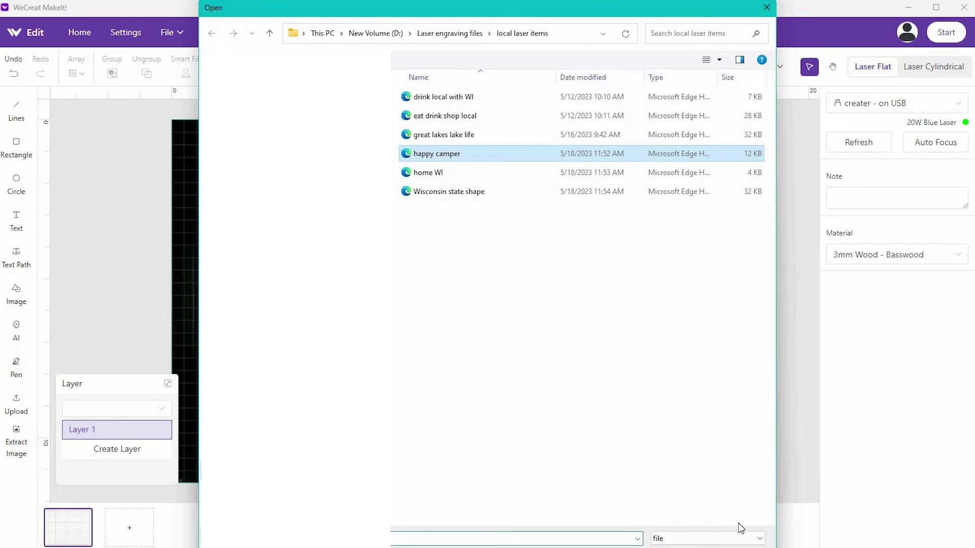
pyautogui.press('Return')
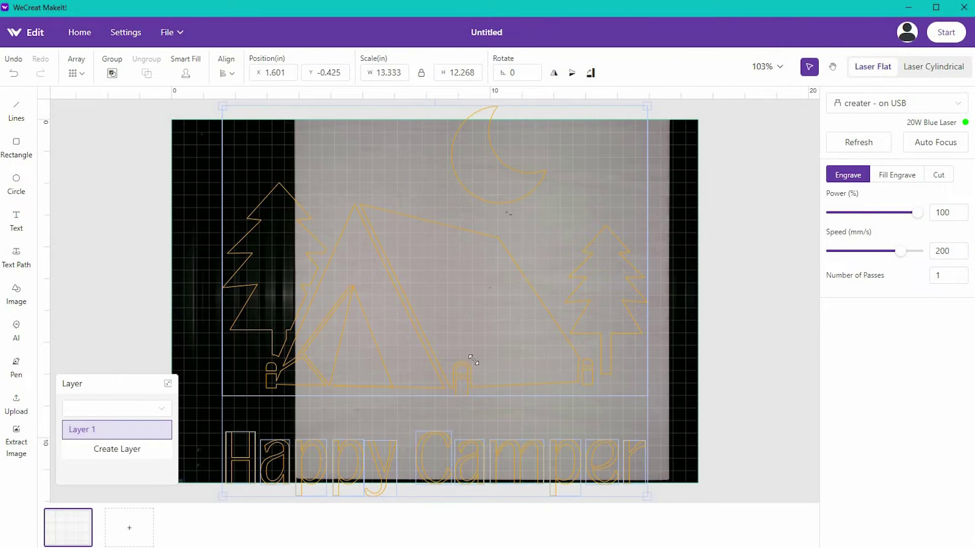
# - Scale the Happy Camper artwork down to about 3.62 by 3.33 in and move it onto the upper-left area of the material
pyautogui.moveTo(473, 360); pyautogui.dragTo(336, 213)
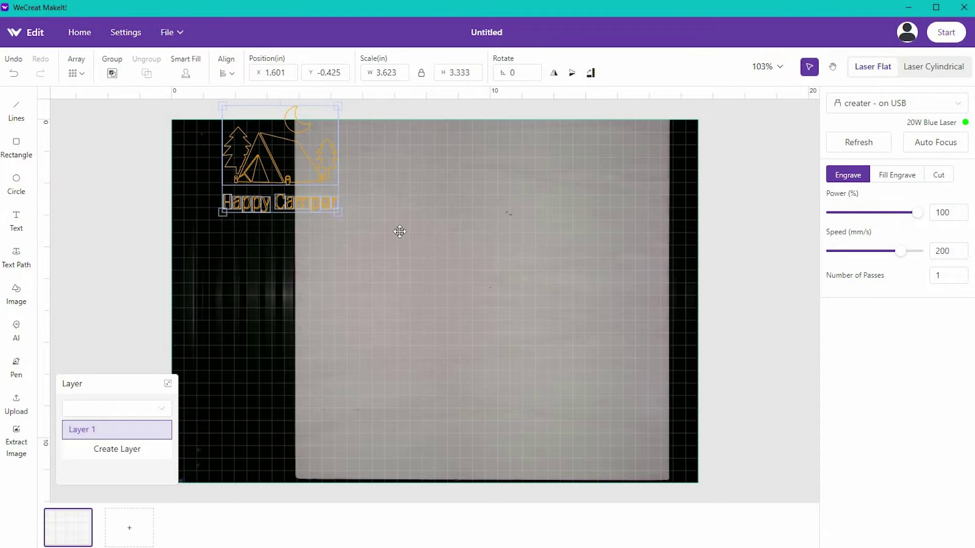
pyautogui.moveTo(264, 162); pyautogui.dragTo(361, 200)
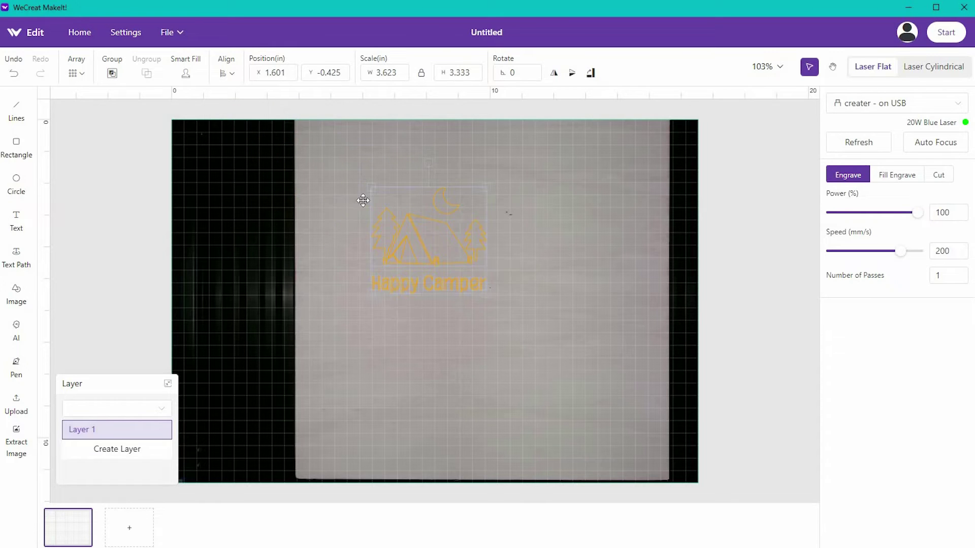
pyautogui.click(566, 309)
# - Draw a circle about 5.72 by 6.28 in on the material to the right of the Happy Camper artwork
pyautogui.click(23, 189)
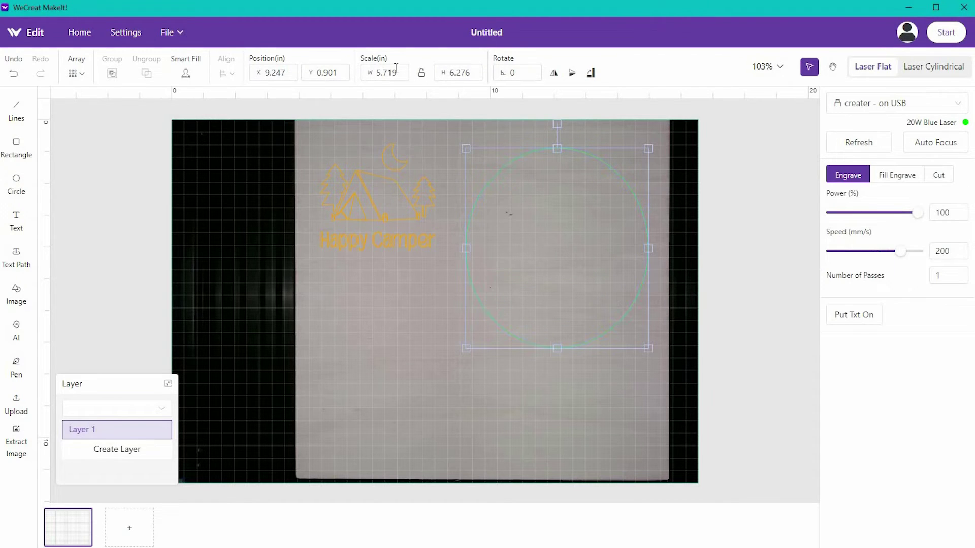
# - Set the circle's width and height to 4 in
pyautogui.doubleClick(380, 71)
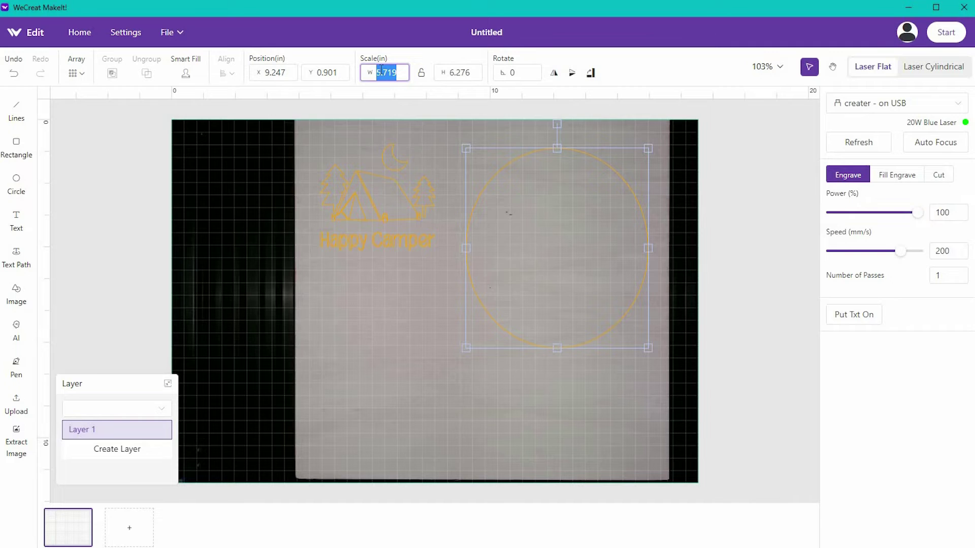
pyautogui.write('4')
pyautogui.press('Tab')
pyautogui.write('4')
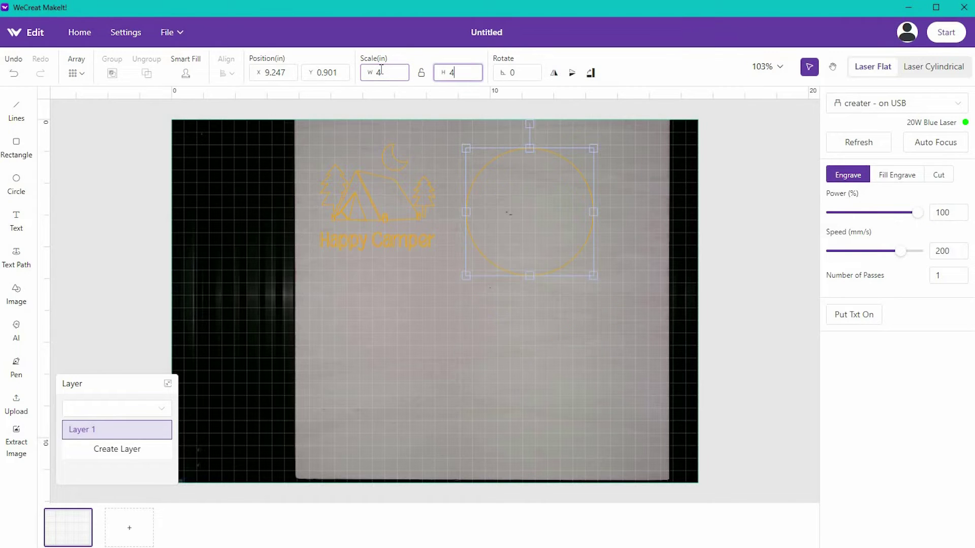
pyautogui.click(544, 362)
# - Scale the Happy Camper artwork down to about 2.91 by 2.67 in and place it inside the circle
pyautogui.moveTo(308, 133); pyautogui.dragTo(450, 311)
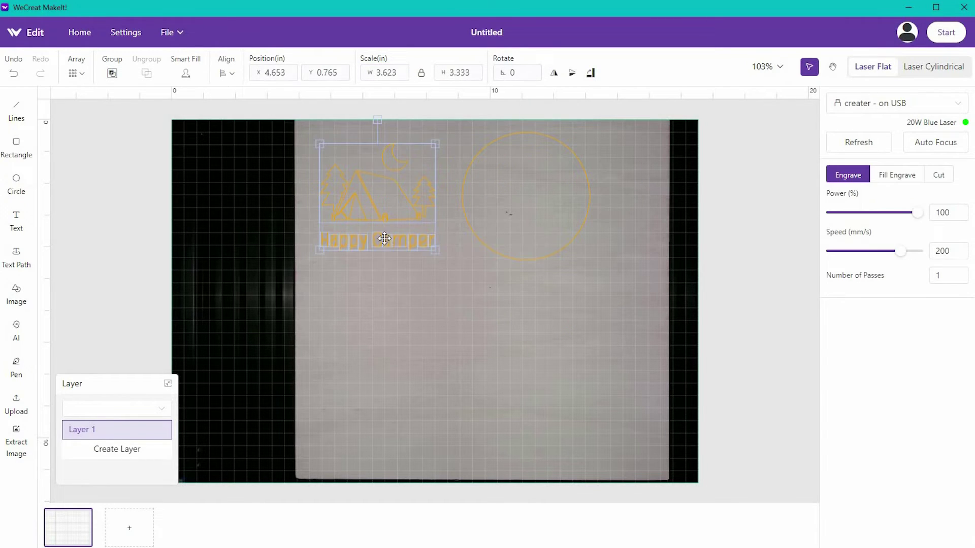
pyautogui.moveTo(442, 239); pyautogui.dragTo(558, 228)
pyautogui.moveTo(527, 195); pyautogui.dragTo(538, 205)
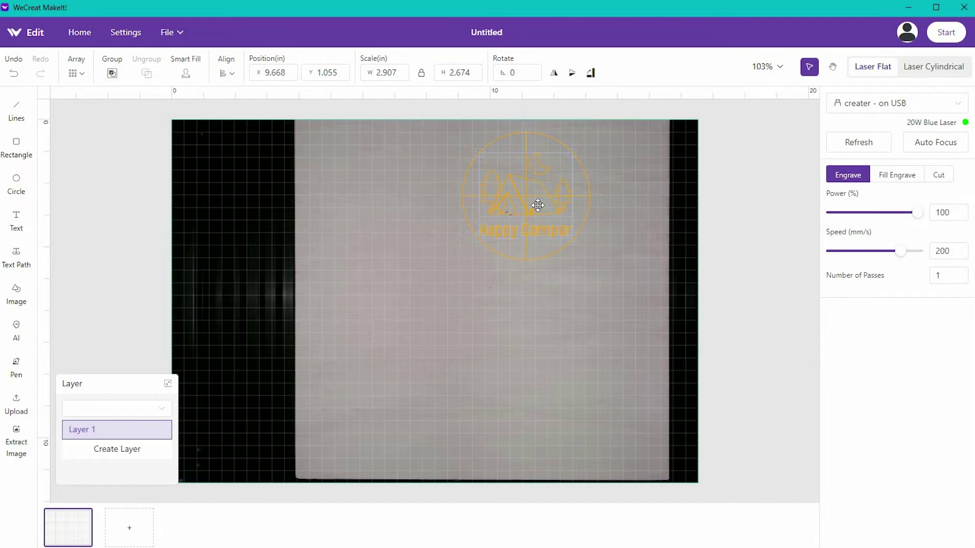
pyautogui.click(676, 442)
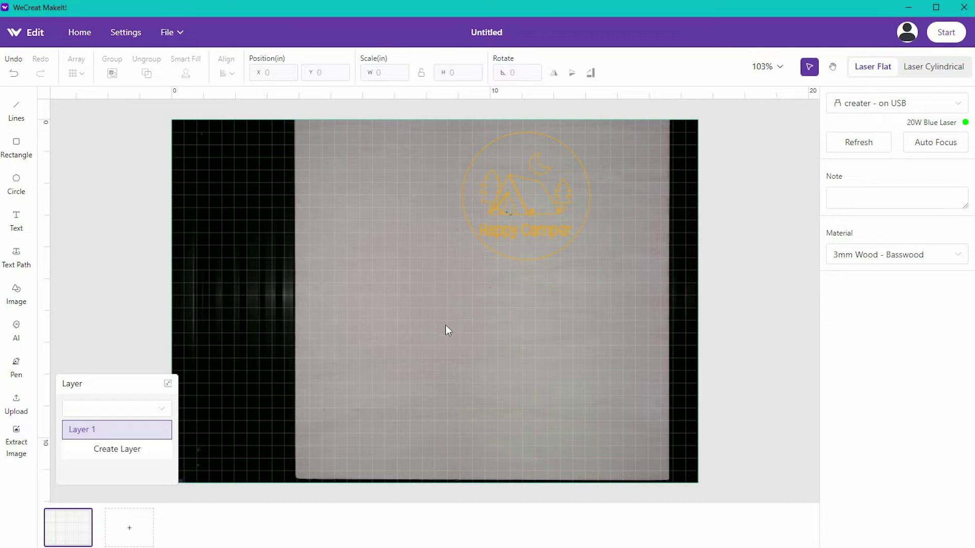
# - Run auto focus on the loaded material after checking the selection of the circle and artwork
pyautogui.click(551, 192)
pyautogui.hotkey('ctrl', 'a')
pyautogui.click(352, 314)
pyautogui.click(930, 151)
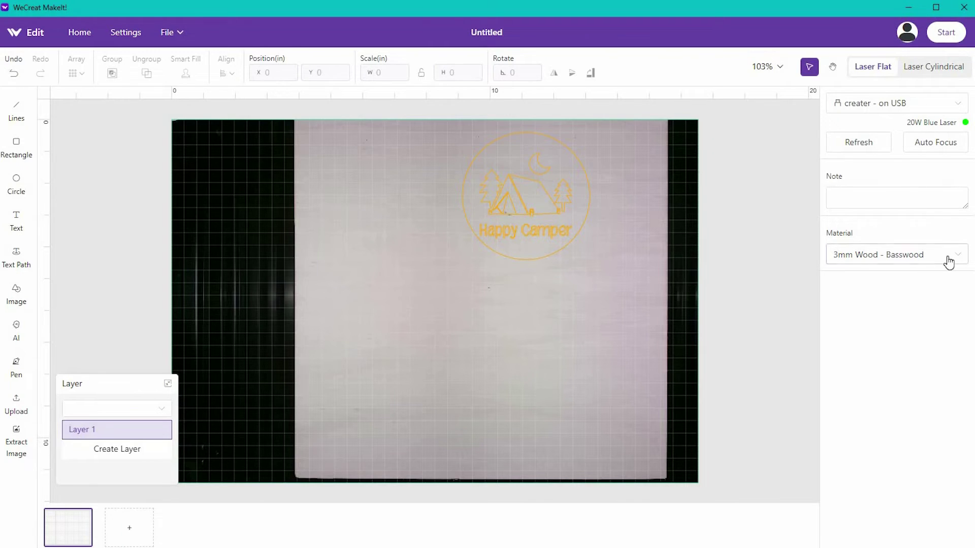
# - Review the material presets and the user-defined material form, keeping 3mm Wood - Basswood selected
pyautogui.click(948, 262)
pyautogui.scroll(-3, 940, 345)
pyautogui.scroll(-10, 916, 359)
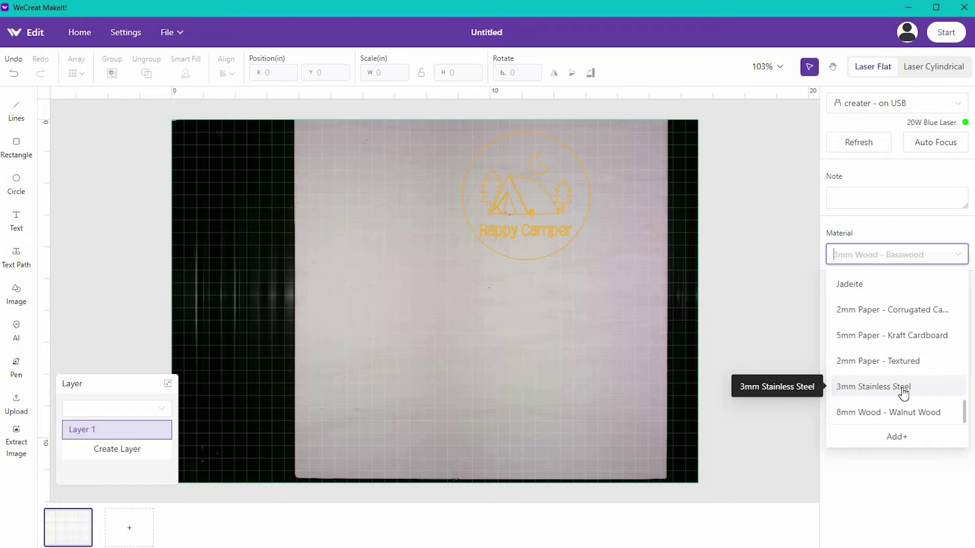
pyautogui.click(902, 439)
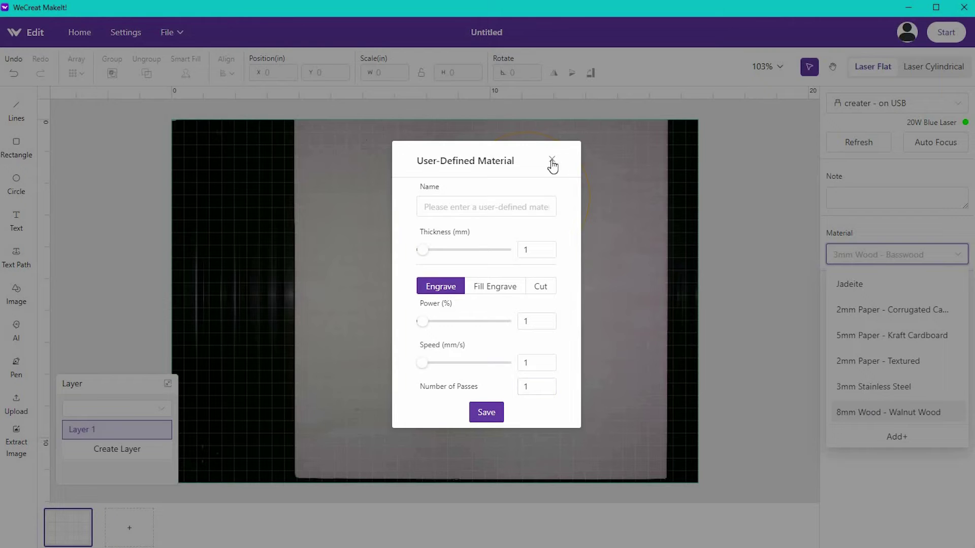
pyautogui.click(919, 259)
pyautogui.click(920, 259)
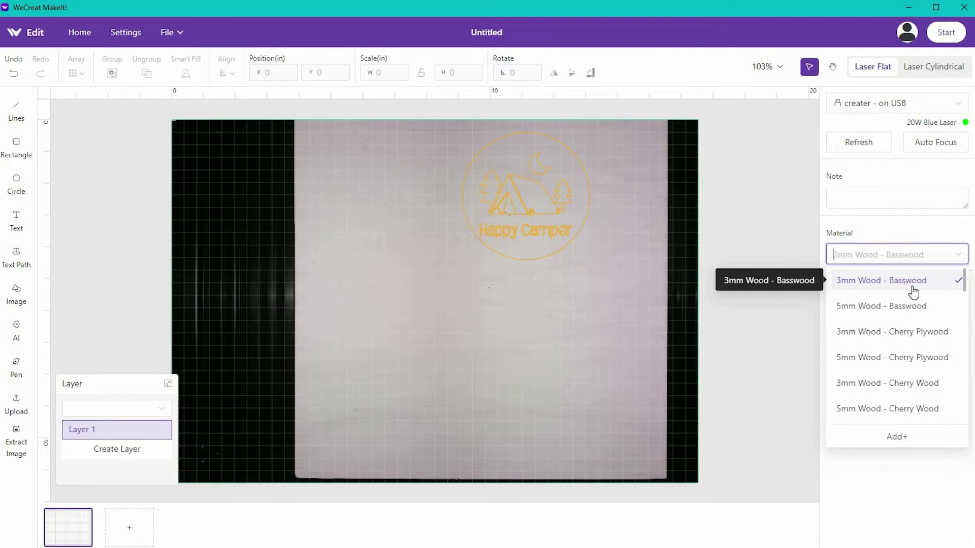
pyautogui.click(914, 290)
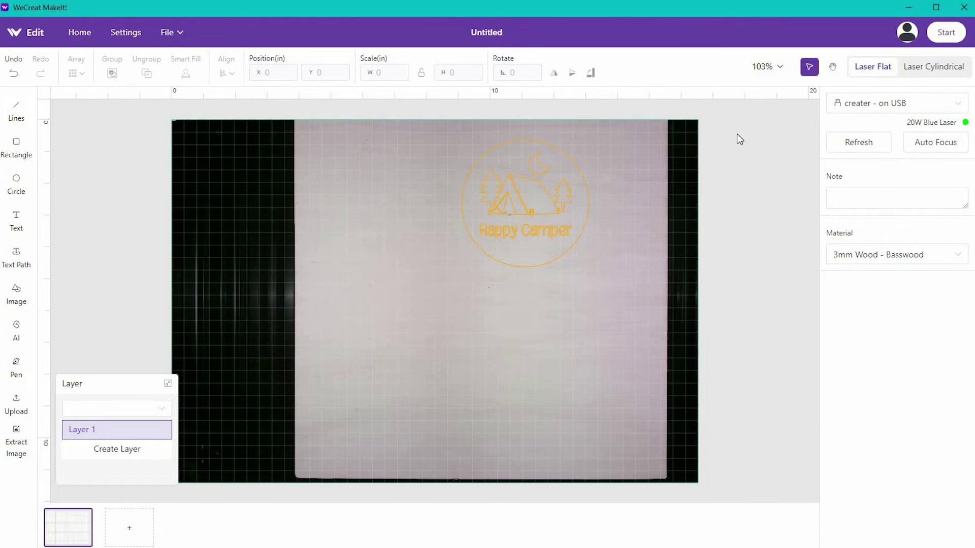
# - Move the circle off the Happy Camper artwork to its left side and set the canvas zoom to 200%
pyautogui.moveTo(582, 181); pyautogui.dragTo(440, 180)
pyautogui.click(830, 69)
pyautogui.moveTo(637, 202); pyautogui.dragTo(687, 179)
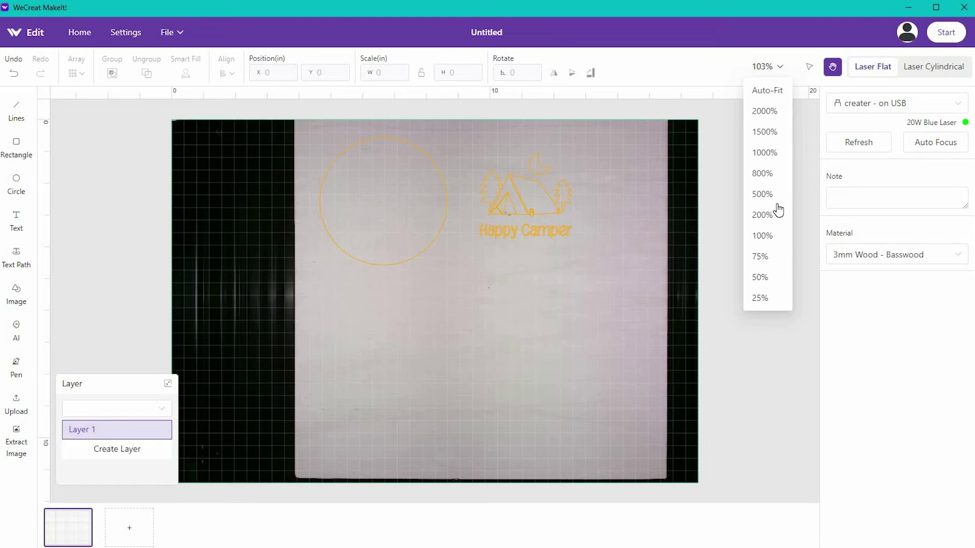
pyautogui.click(769, 220)
pyautogui.scroll(1, 714, 276)
pyautogui.scroll(-1, 724, 194)
pyautogui.moveTo(724, 194); pyautogui.dragTo(704, 376)
pyautogui.scroll(-1, 704, 376)
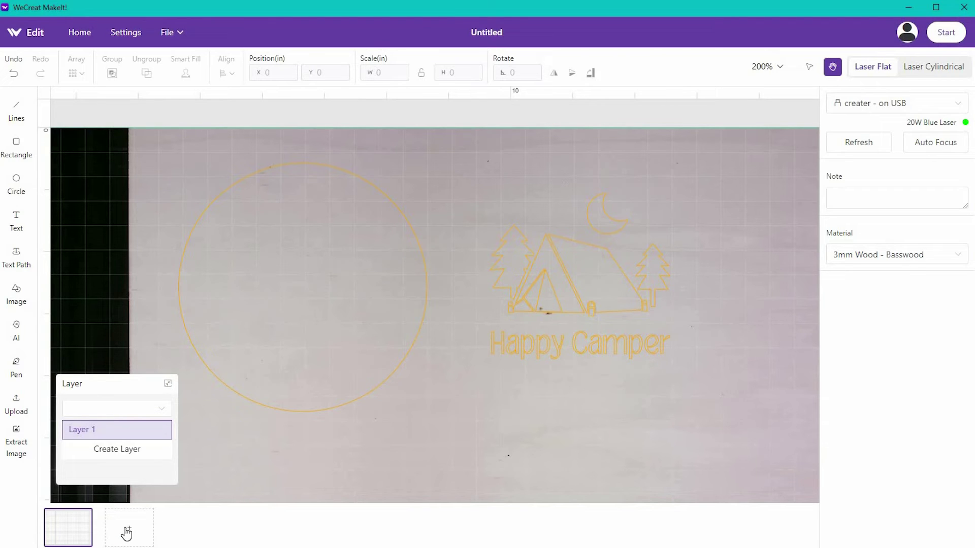
# - Add an extra blank canvas to the project and remove it
pyautogui.click(126, 531)
pyautogui.click(214, 531)
pyautogui.click(213, 509)
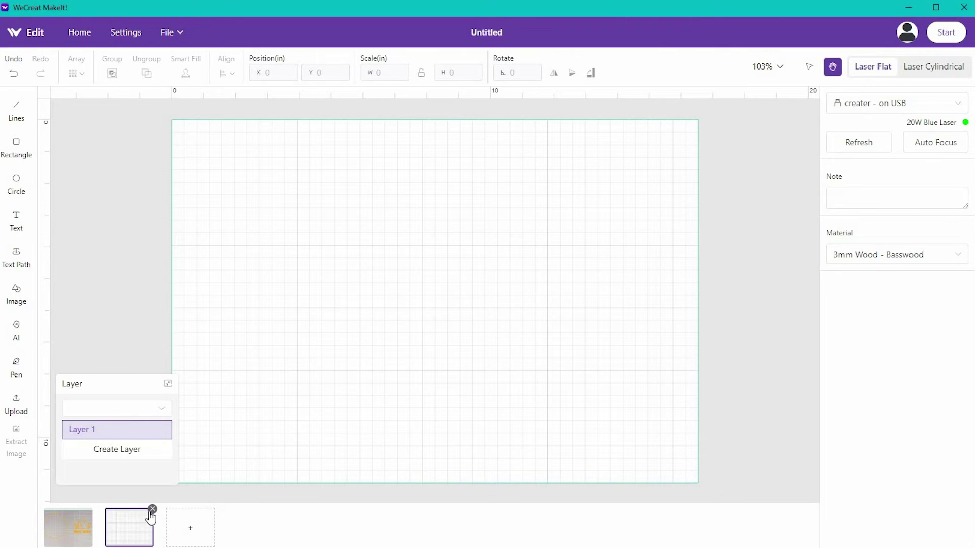
pyautogui.click(152, 509)
# - Collapse the layer list and set the 4 in circle's processing mode to Cut
pyautogui.click(164, 383)
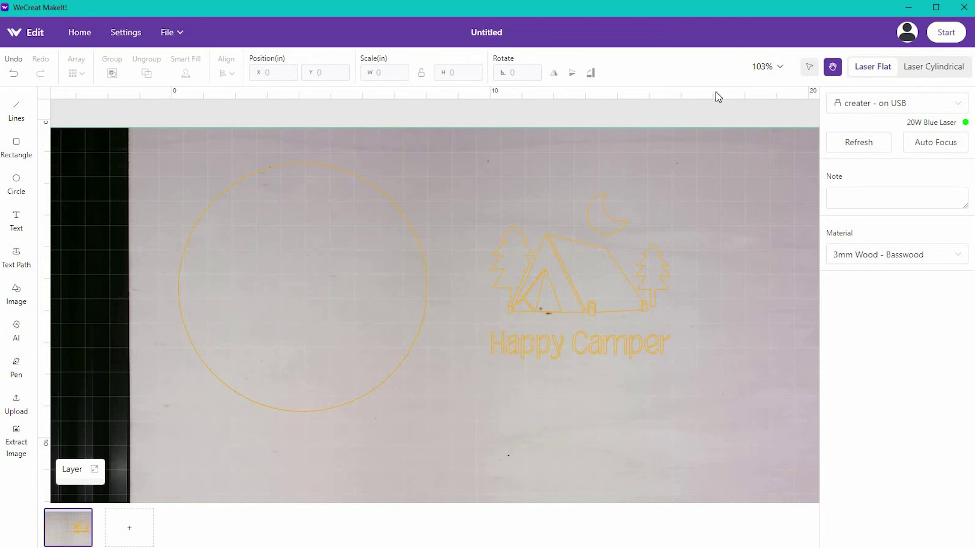
pyautogui.press('v')
pyautogui.click(352, 176)
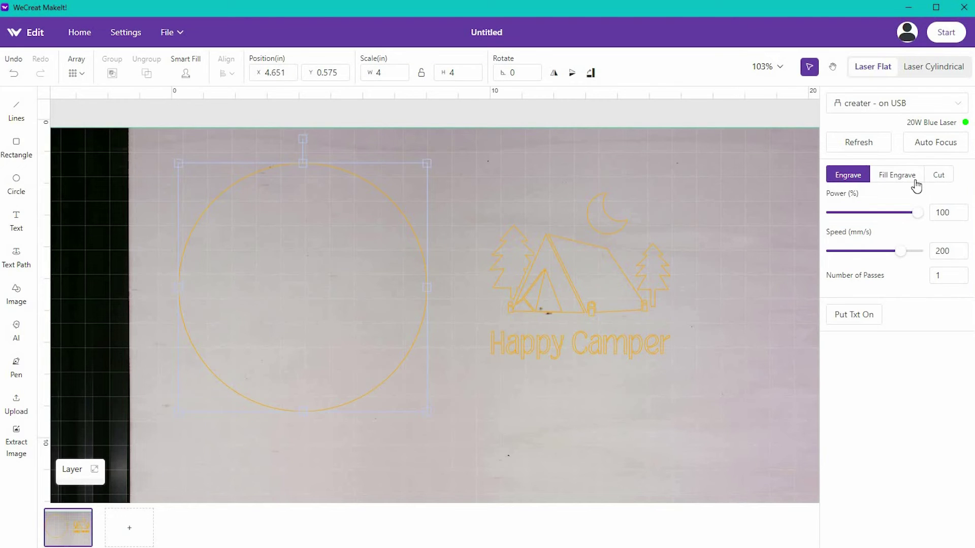
pyautogui.click(934, 187)
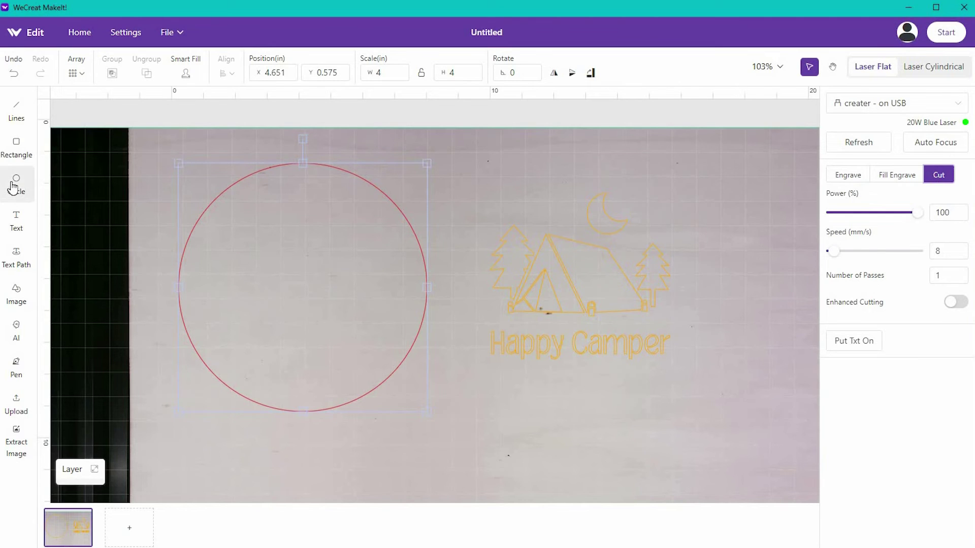
pyautogui.click(254, 176)
# - Create a 0.25 in hole circle set to Cut and place it just inside the top of the large circle
pyautogui.click(20, 191)
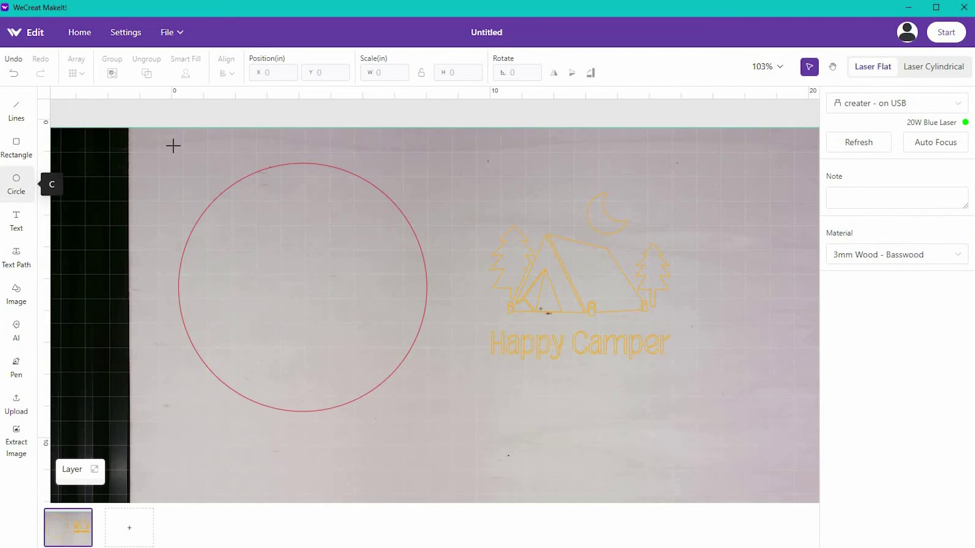
pyautogui.click(182, 154)
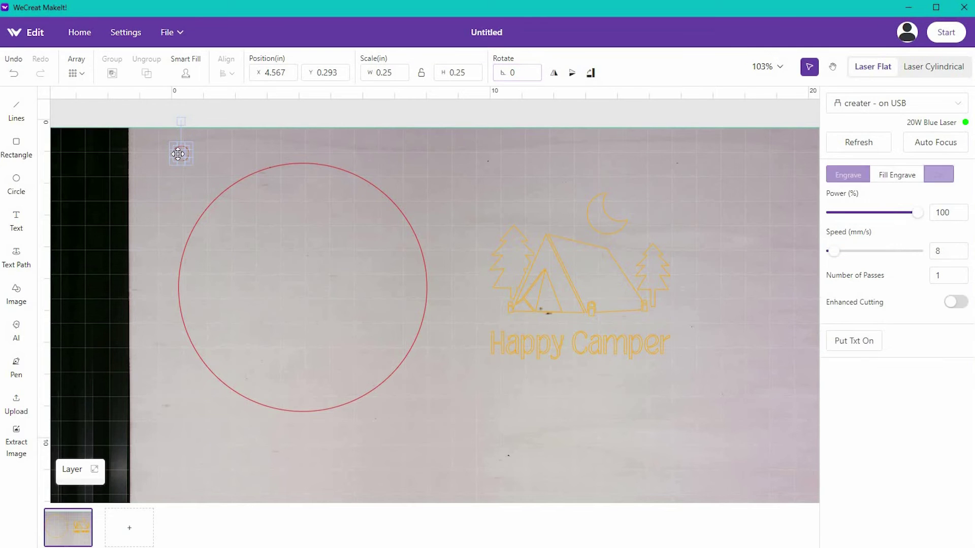
pyautogui.moveTo(183, 152); pyautogui.dragTo(307, 188)
pyautogui.click(453, 252)
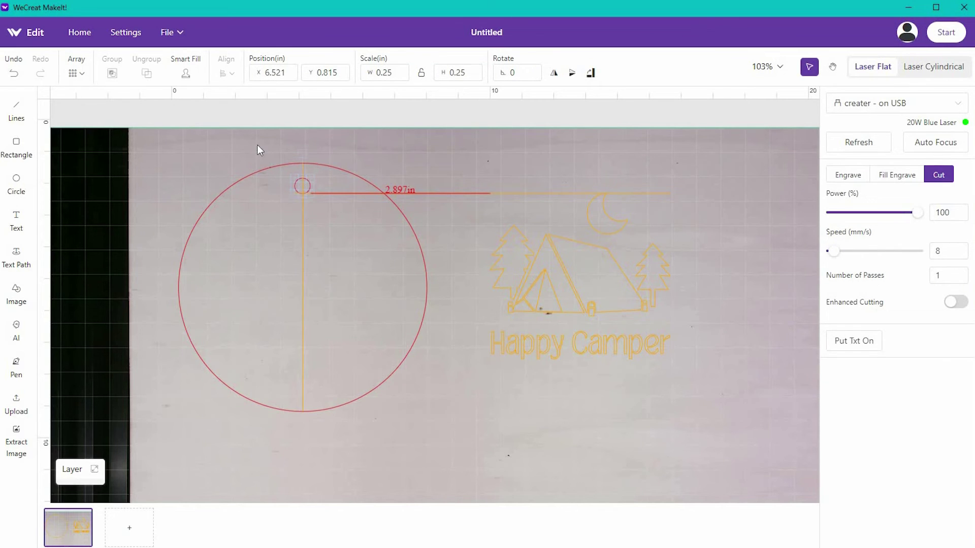
# - Align the small hole and the large circle with Horizontal Centering
pyautogui.moveTo(252, 148); pyautogui.dragTo(333, 211)
pyautogui.click(234, 75)
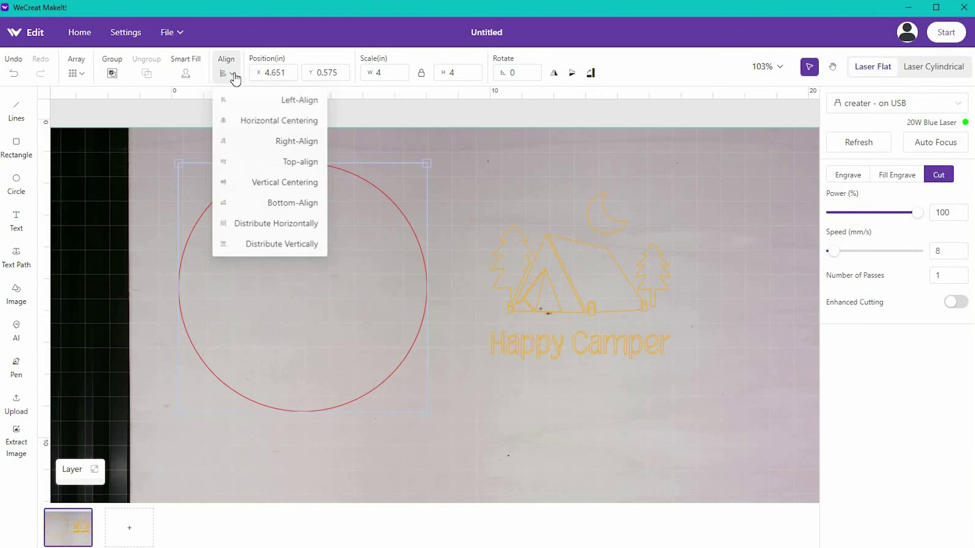
pyautogui.click(248, 125)
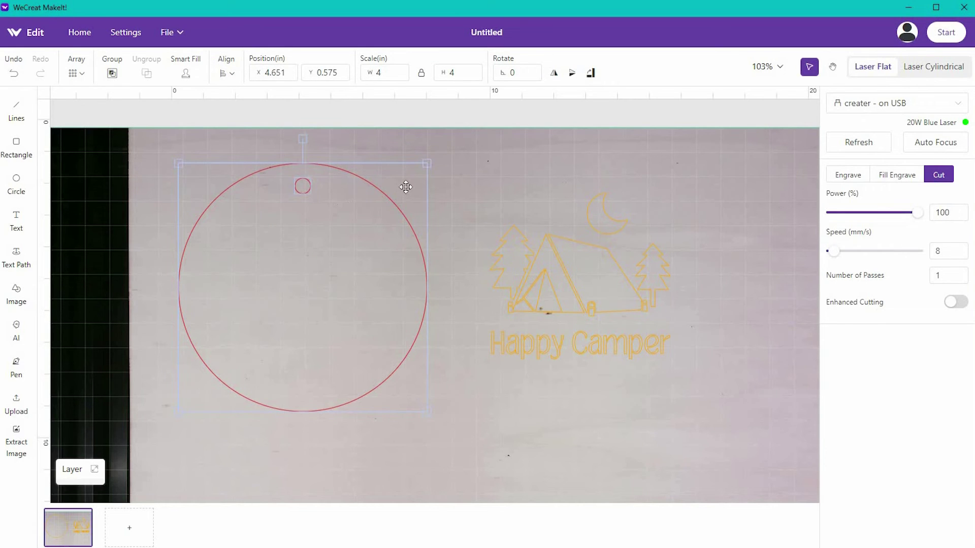
pyautogui.click(799, 480)
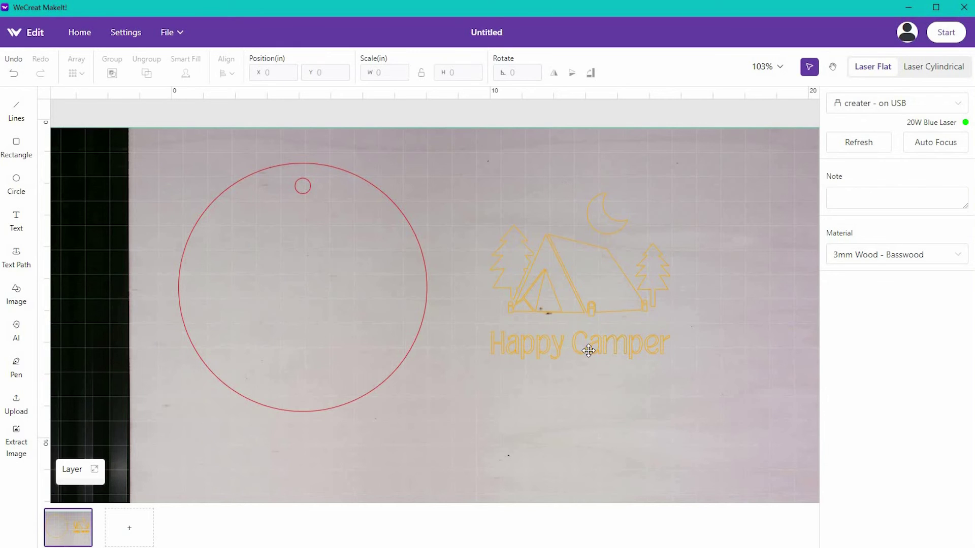
# - Select the entire Happy Camper artwork, including its lettering, and set its processing mode to Fill Engrave
pyautogui.click(664, 345)
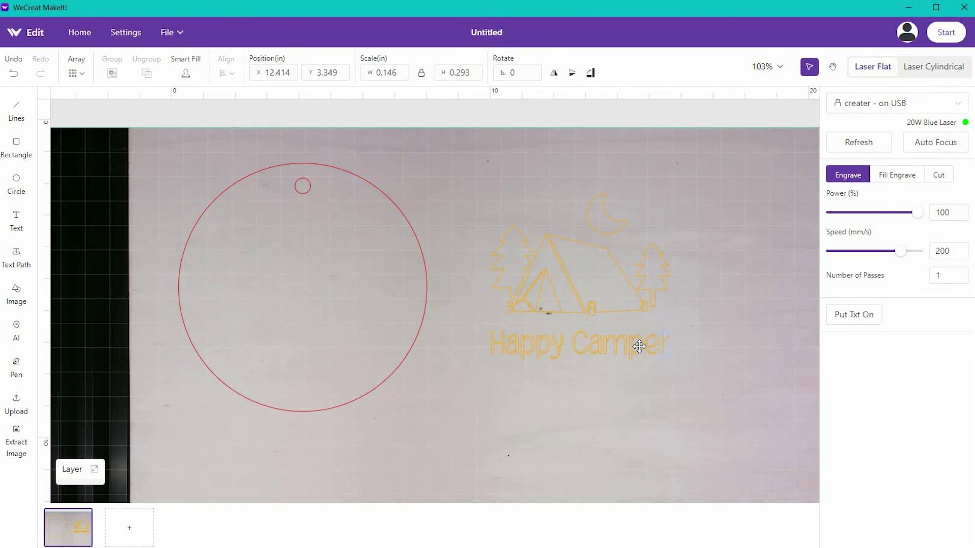
pyautogui.click(639, 346)
pyautogui.click(655, 386)
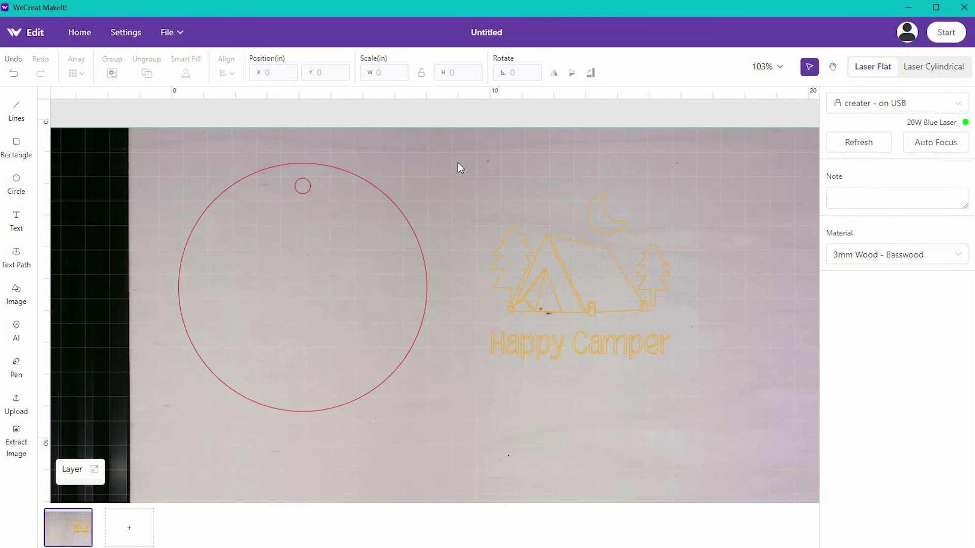
pyautogui.moveTo(458, 163); pyautogui.dragTo(699, 388)
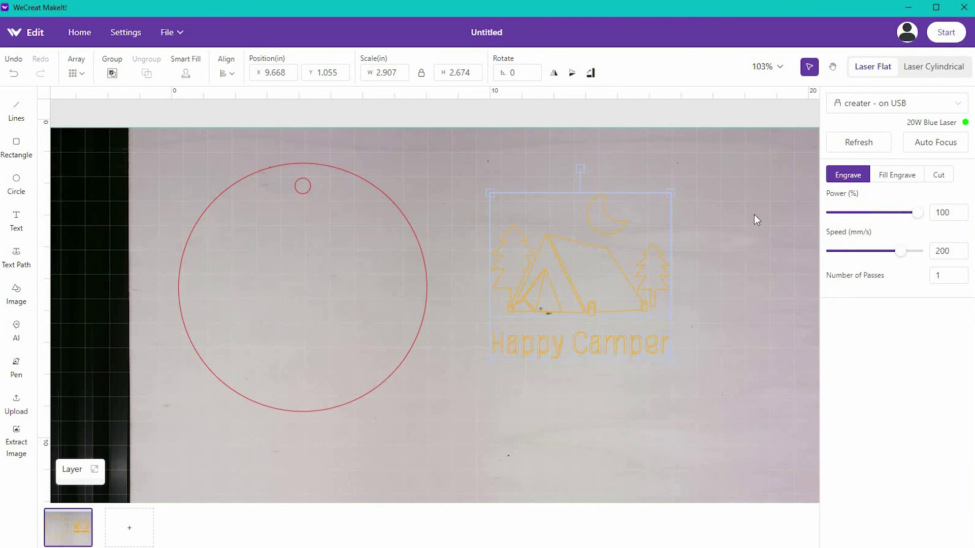
pyautogui.click(890, 183)
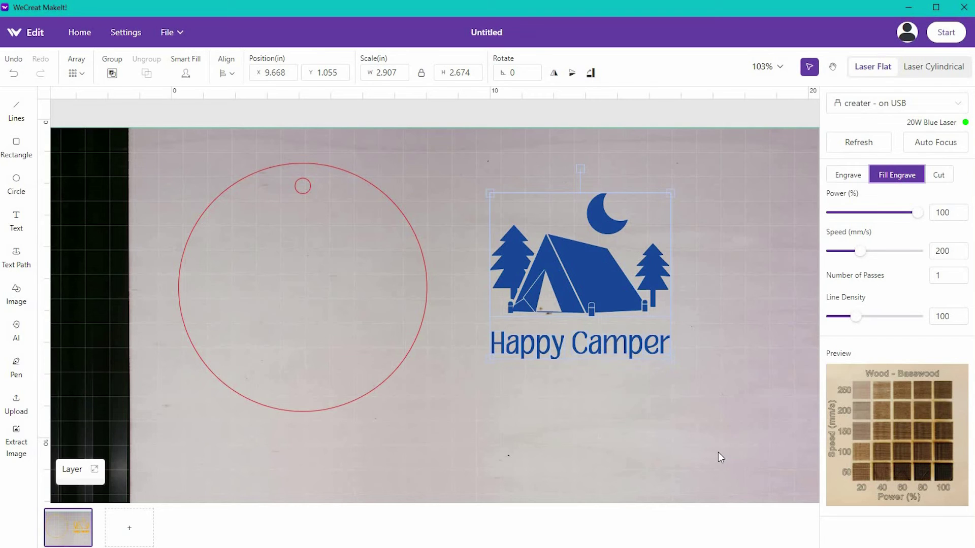
# - Set the artwork's fill engraving to 60% power and 200 mm/s using the basswood preview chart
pyautogui.click(952, 494)
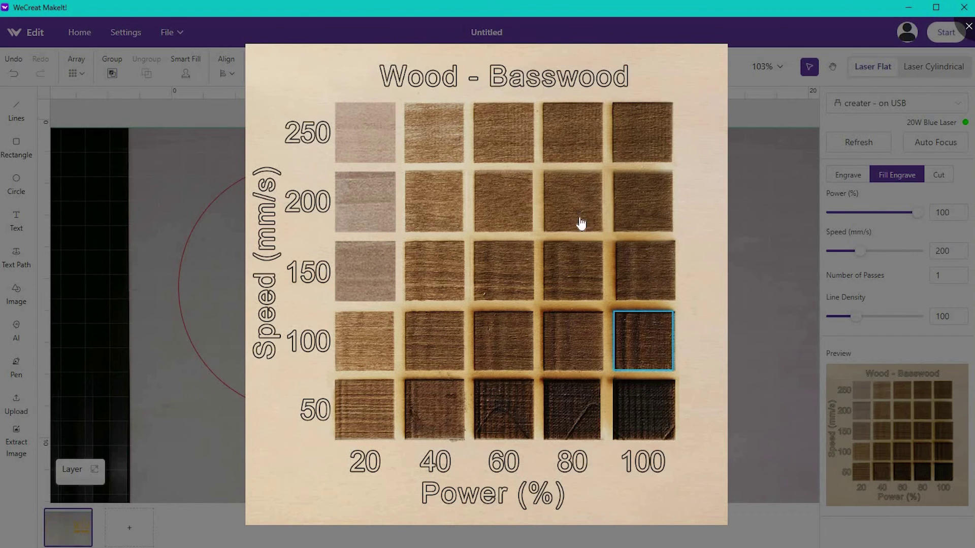
pyautogui.click(507, 204)
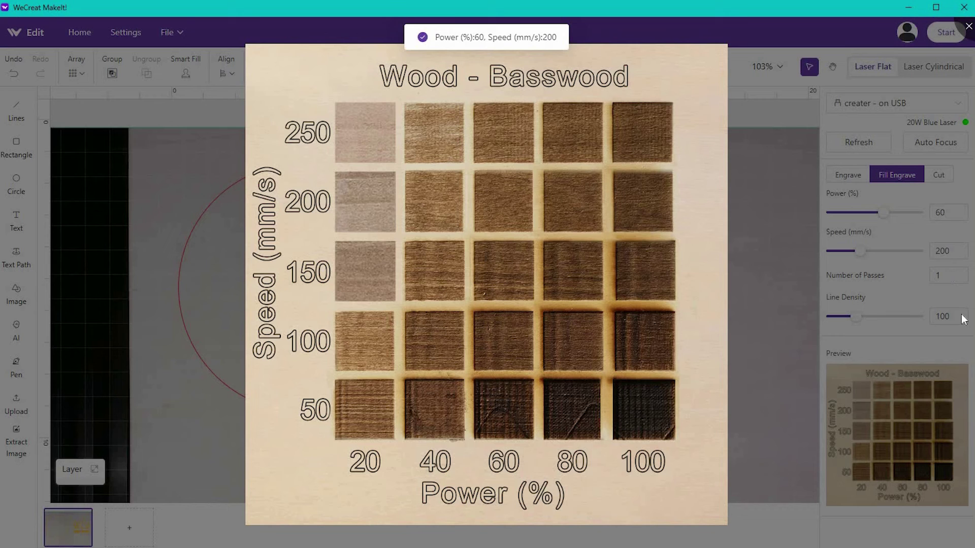
pyautogui.click(894, 222)
pyautogui.moveTo(884, 212); pyautogui.dragTo(862, 213)
pyautogui.click(879, 212)
pyautogui.click(928, 386)
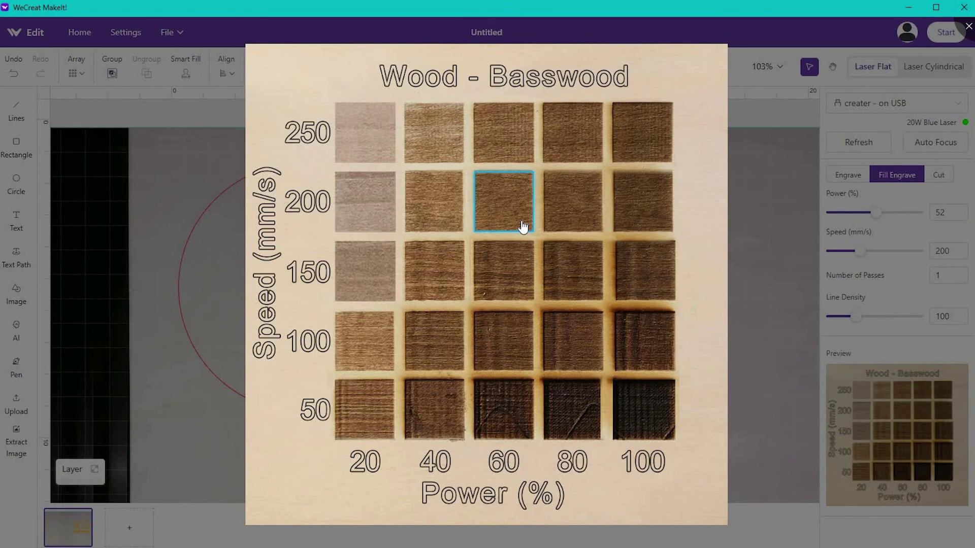
pyautogui.click(523, 226)
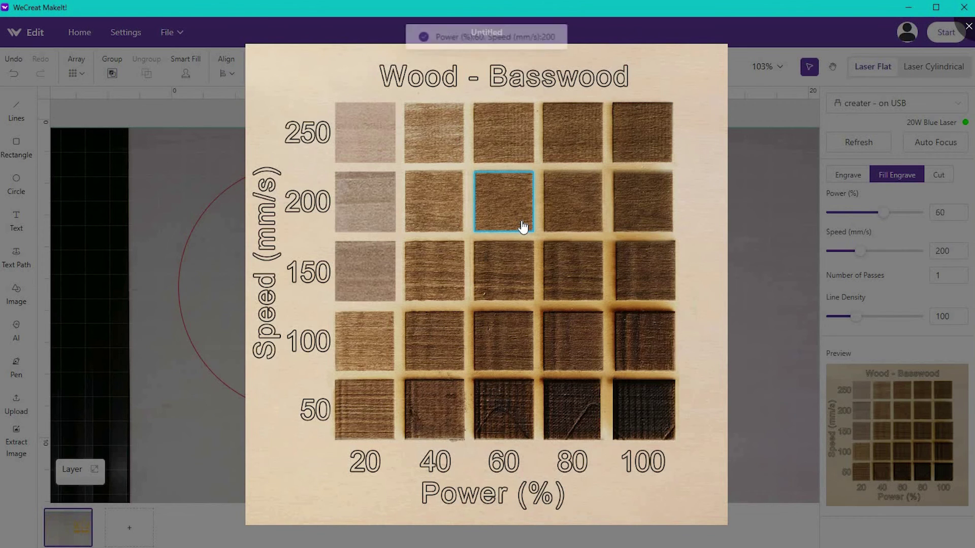
pyautogui.click(766, 294)
# - Group the Happy Camper artwork and fit it, slightly reduced, centered inside the large circle below the hole
pyautogui.moveTo(487, 165); pyautogui.dragTo(691, 421)
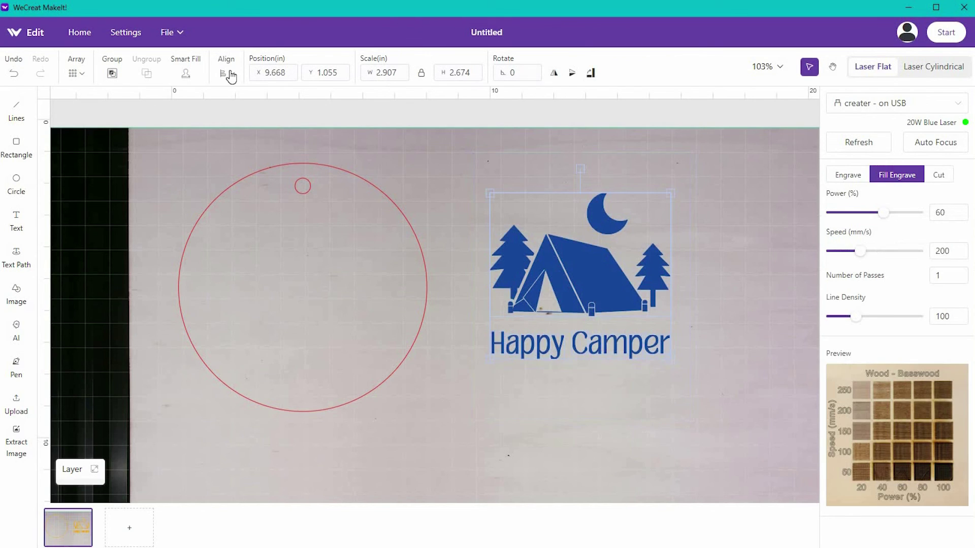
pyautogui.click(115, 76)
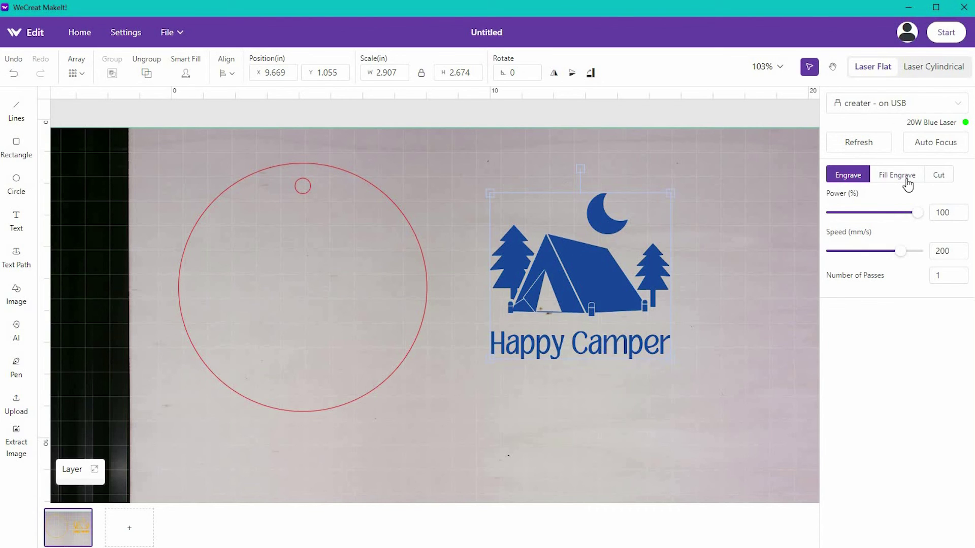
pyautogui.moveTo(609, 291); pyautogui.dragTo(353, 317)
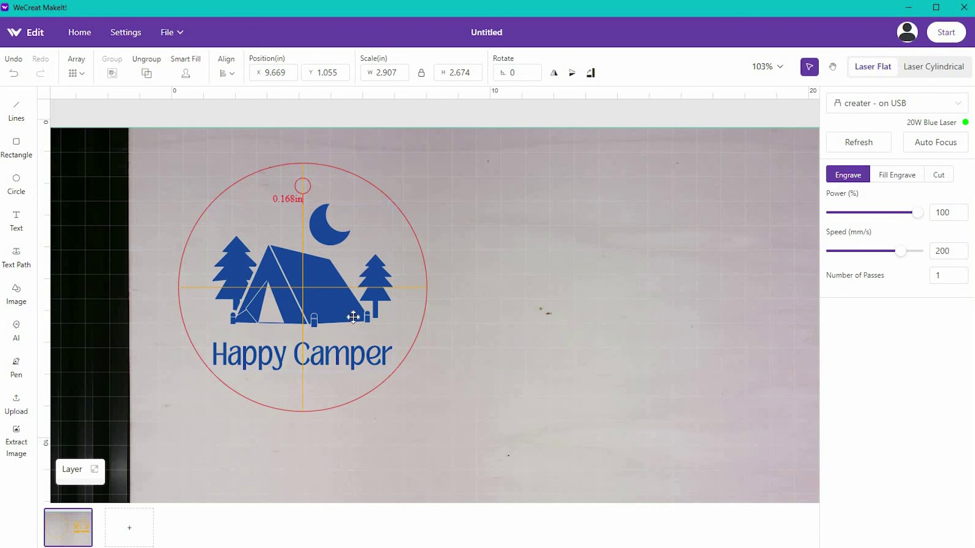
pyautogui.moveTo(394, 374); pyautogui.dragTo(328, 333)
pyautogui.click(608, 404)
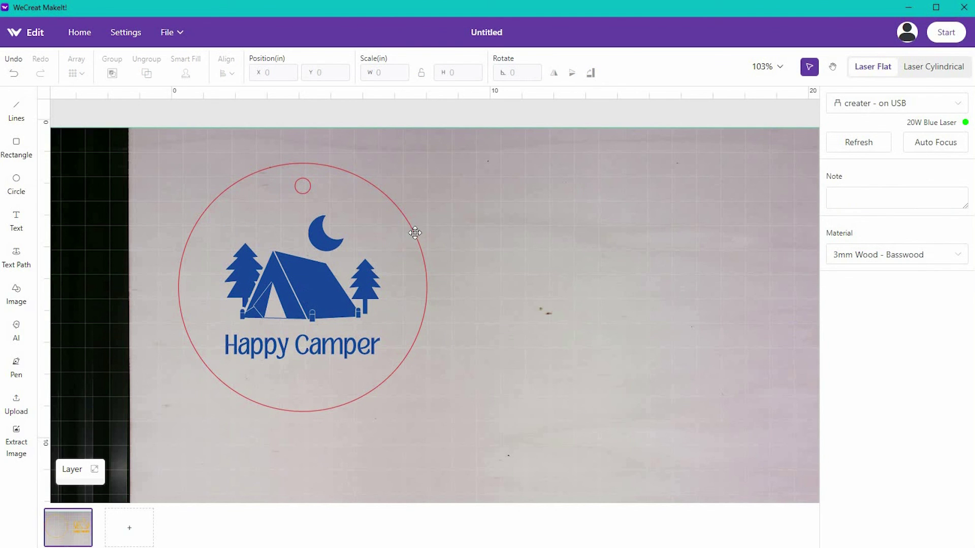
# - Check the finished ornament layout, start processing and send the job to the laser
pyautogui.moveTo(164, 140); pyautogui.dragTo(475, 369)
pyautogui.scroll(-1, 475, 369)
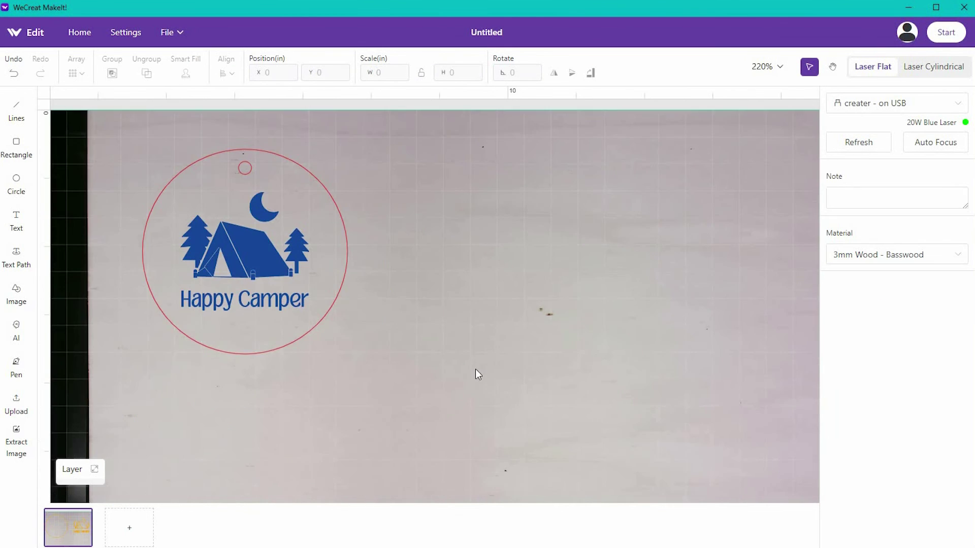
pyautogui.scroll(-2, 476, 369)
pyautogui.scroll(1, 475, 369)
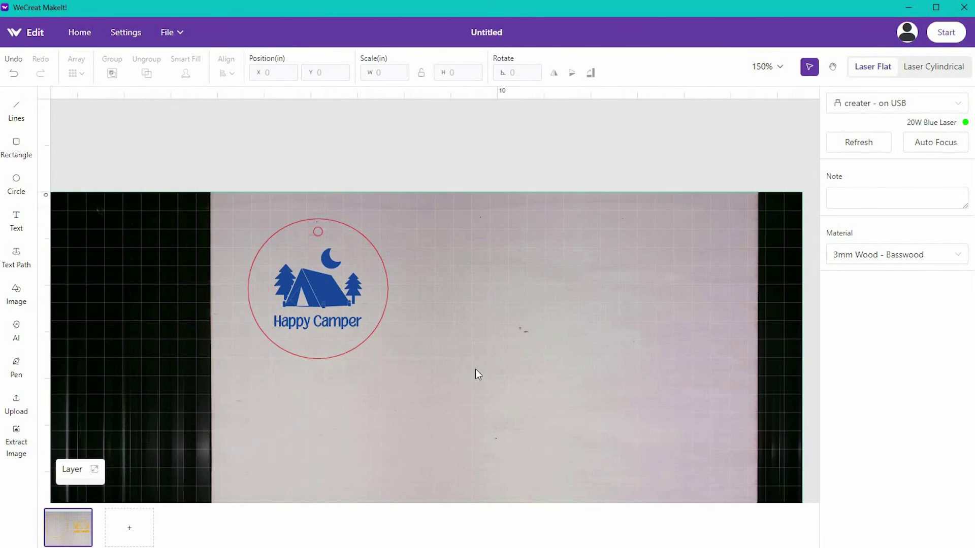
pyautogui.scroll(3, 475, 369)
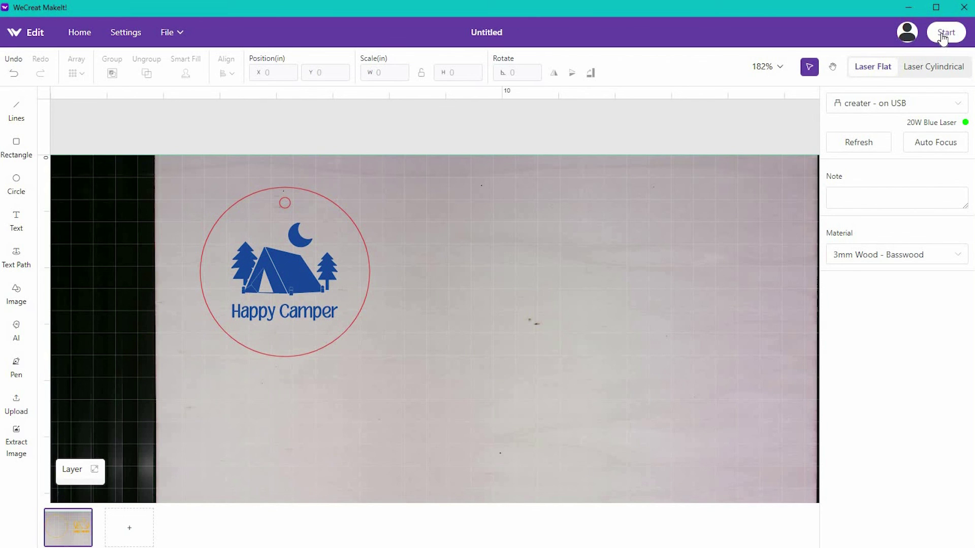
pyautogui.click(943, 36)
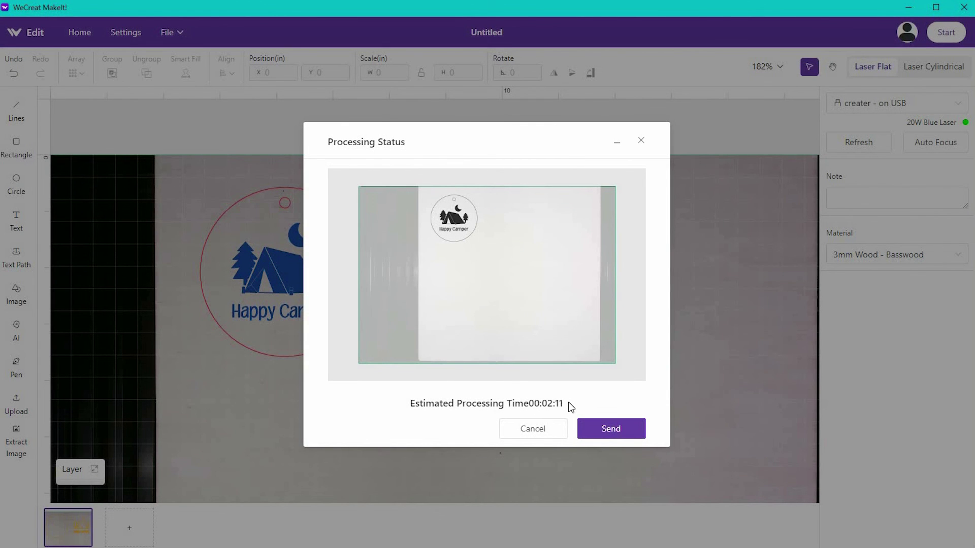
pyautogui.click(612, 429)
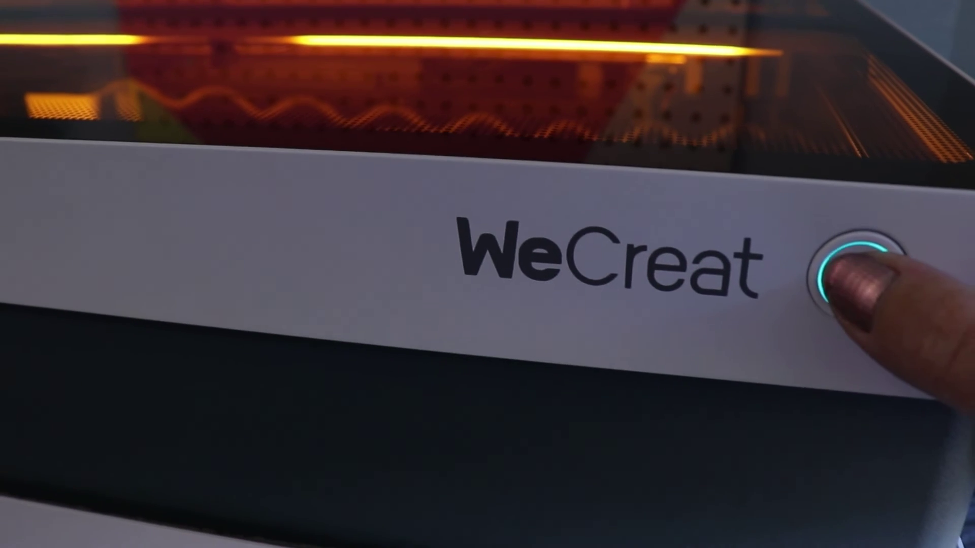